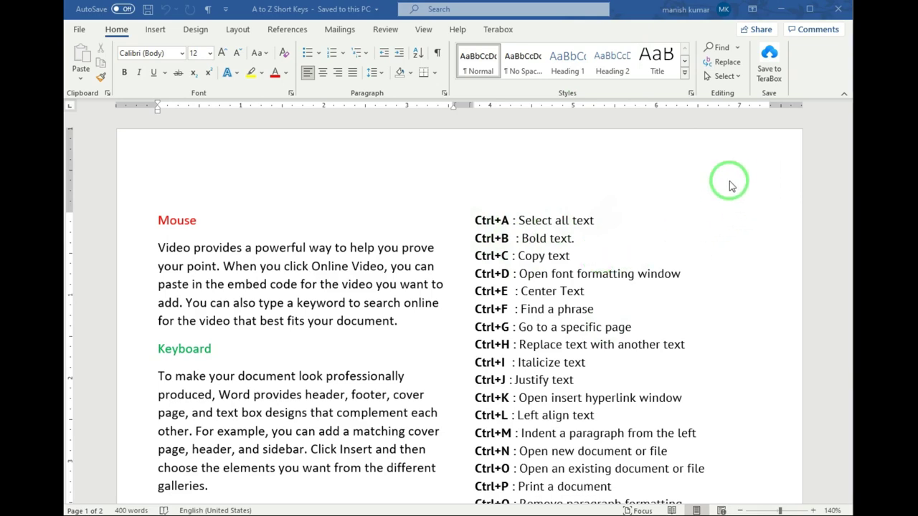
Try green text and the Adobe Gothic Std B font on the whole document, then undo both.
mouse_move(849, 142)
left_mouse_down()
mouse_move(850, 212)
mouse_move(849, 120)
mouse_move(850, 149)
mouse_move(849, 133)
left_mouse_up()
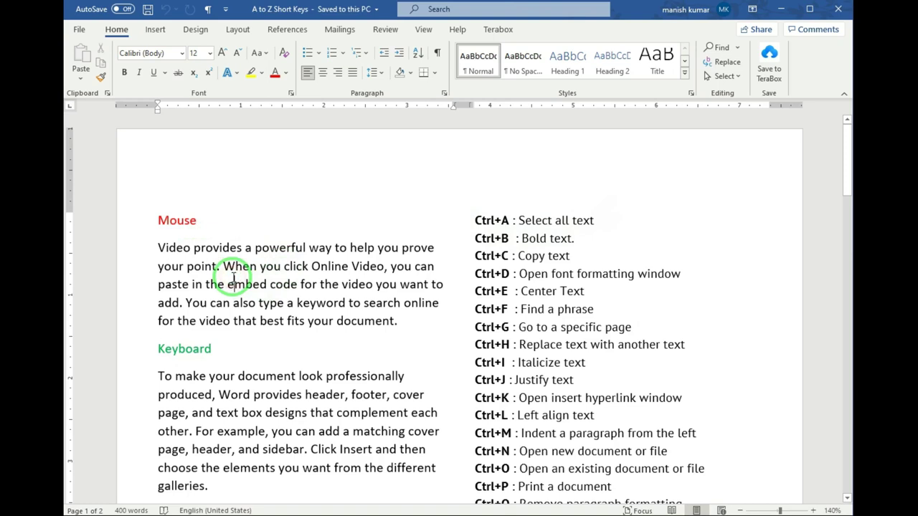
key("ctrl+a")
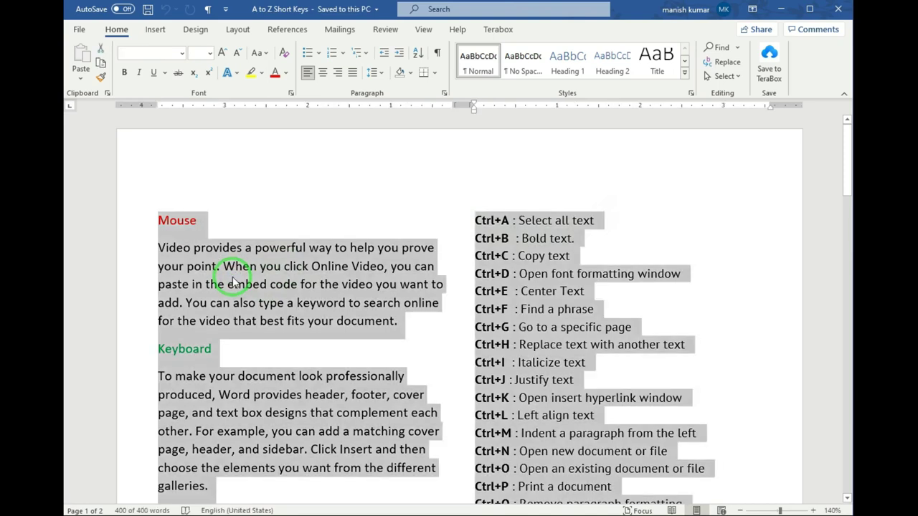
left_click(348, 289)
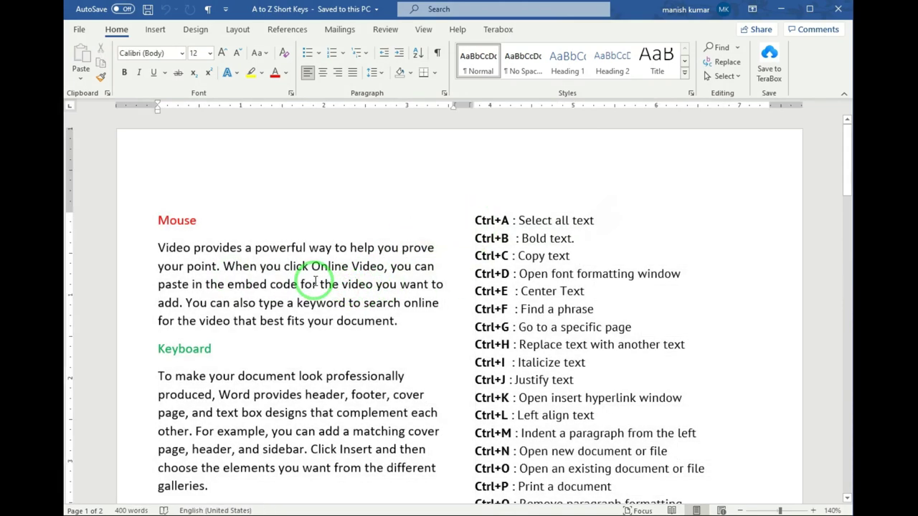
key("ctrl+a")
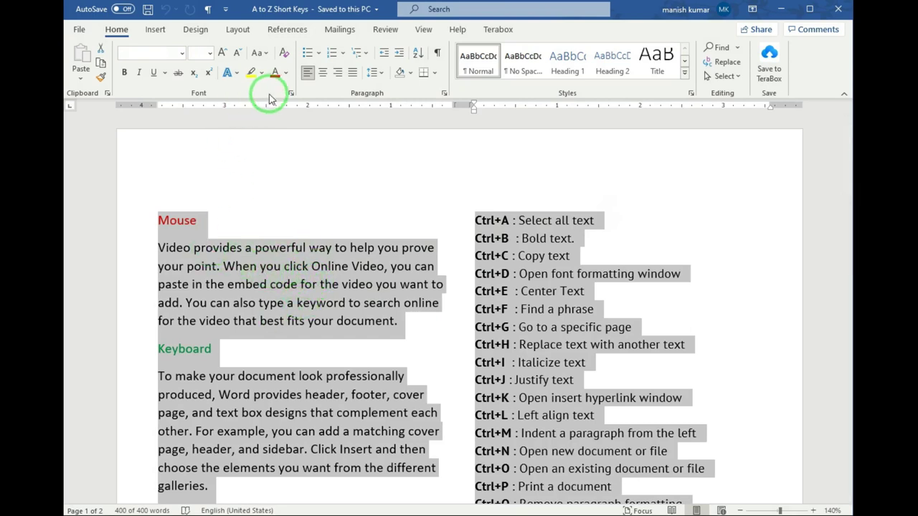
left_click(285, 72)
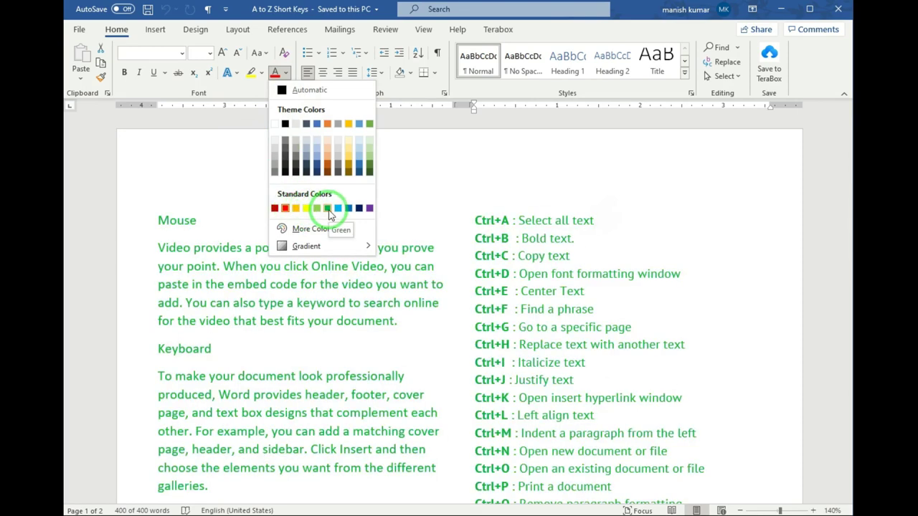
left_click(328, 209)
left_click(286, 75)
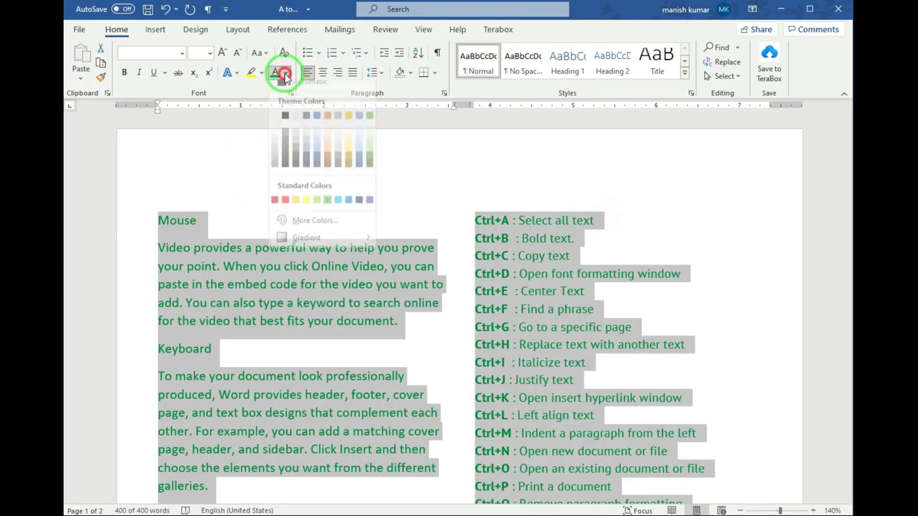
left_click(284, 74)
left_click(183, 53)
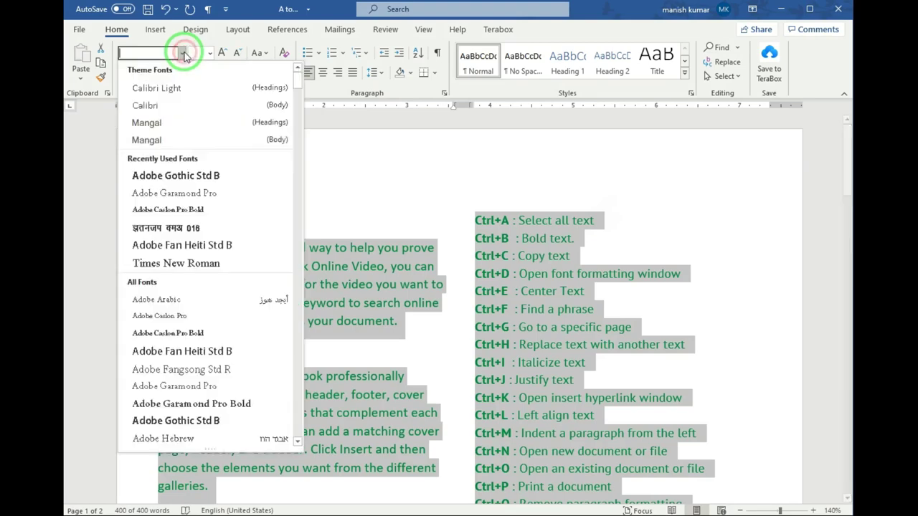
left_click(169, 175)
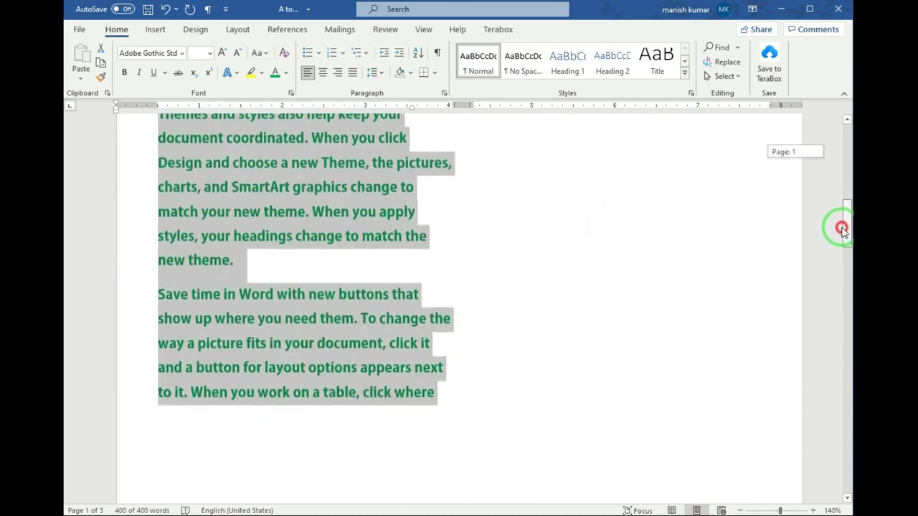
left_click_drag(846, 158, 847, 136)
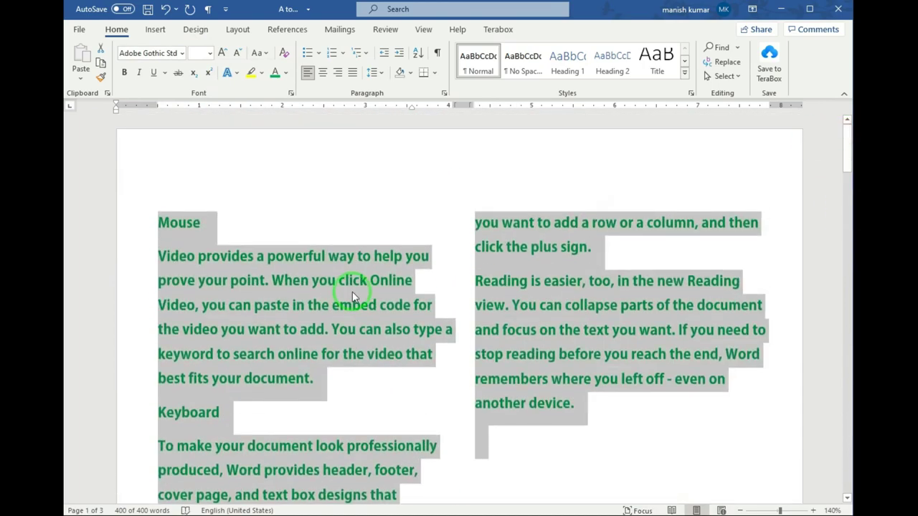
key("ctrl+z")
key("ctrl+z")
key("ctrl+z")
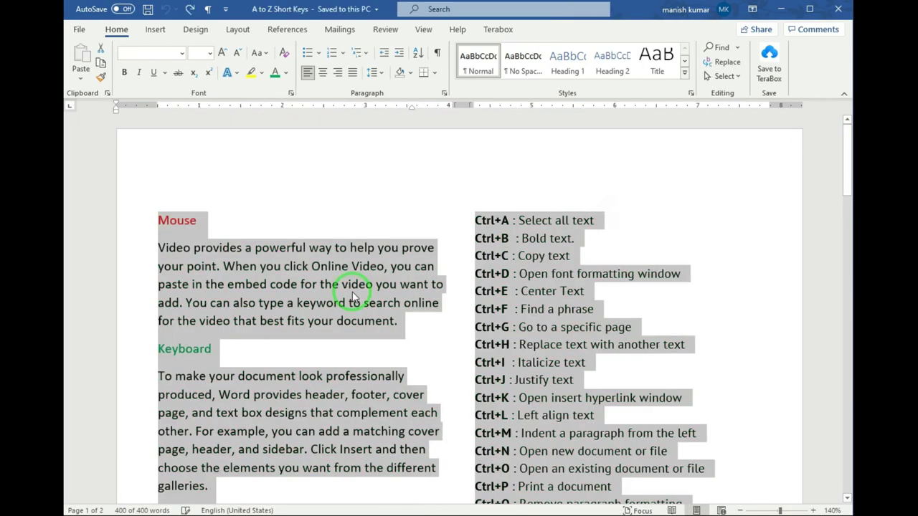
left_click(294, 267)
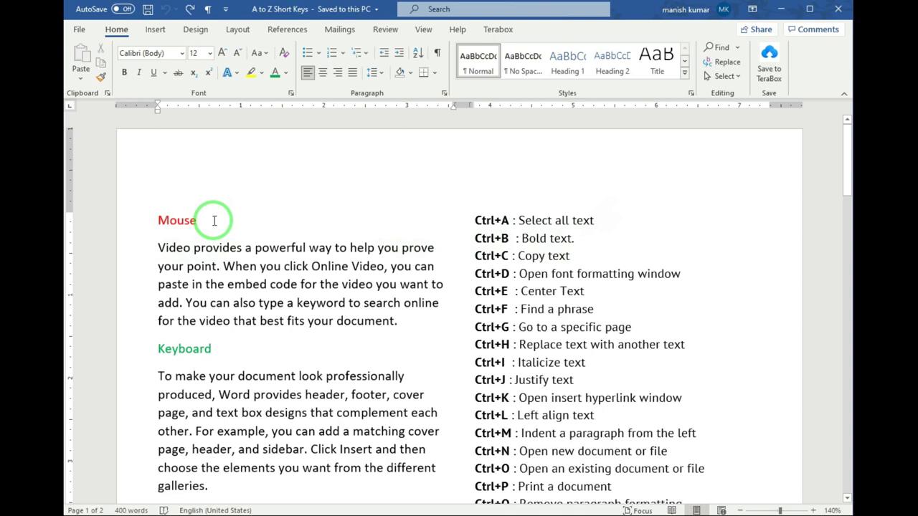
Make the Mouse heading bold, then remove the bold again.
left_click_drag(213, 220, 158, 220)
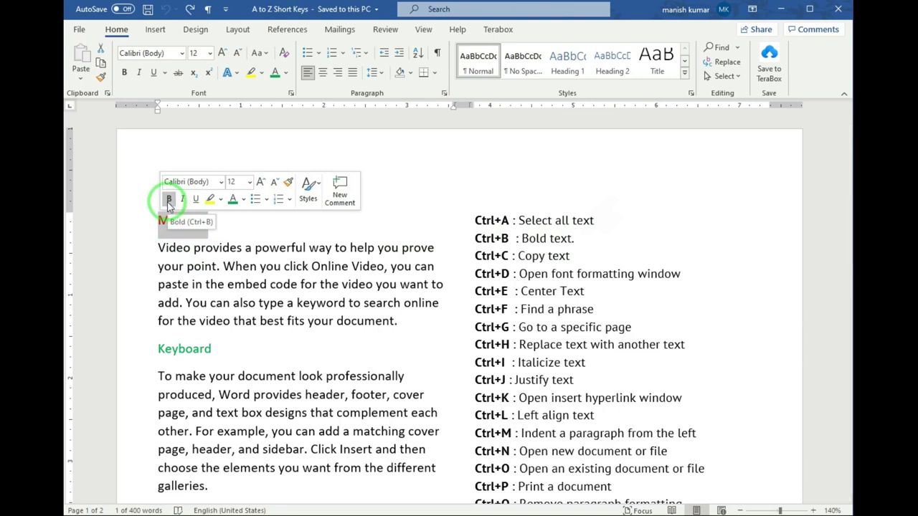
left_click(169, 201)
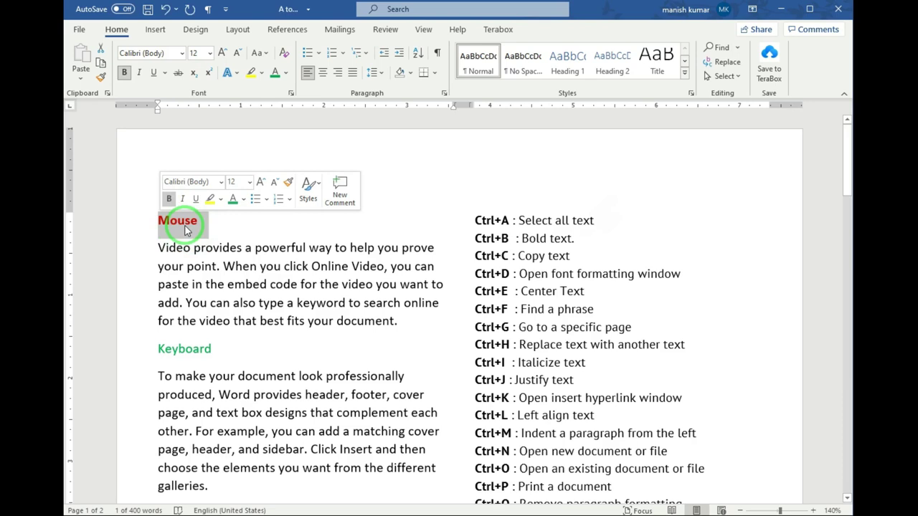
left_click(190, 222)
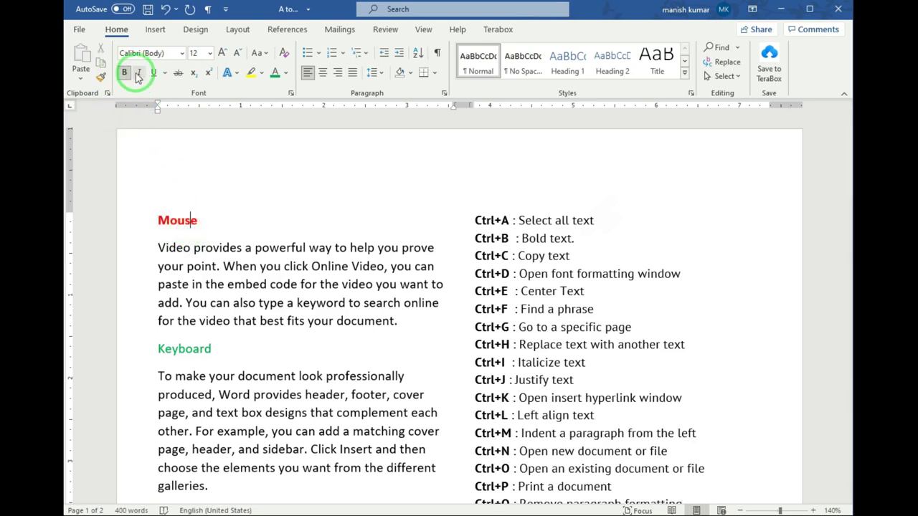
left_click(205, 224)
left_click_drag(158, 217, 196, 229)
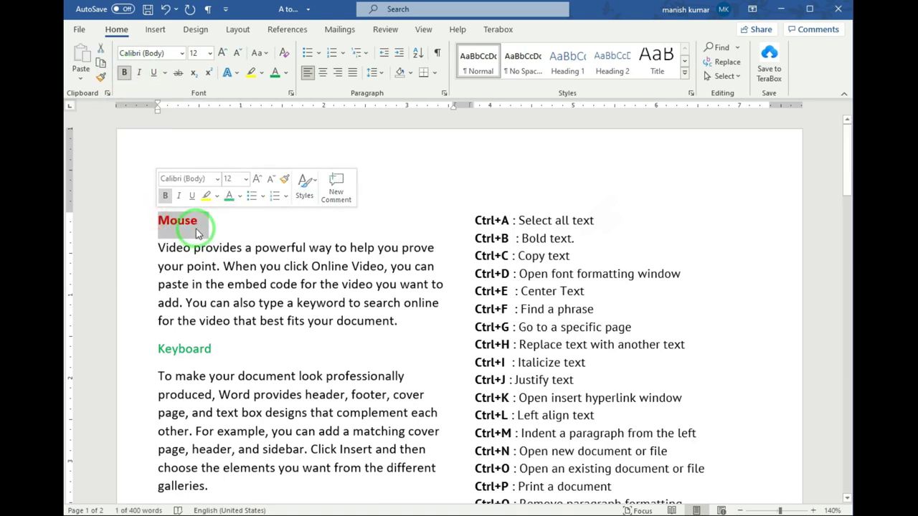
key("ctrl+b")
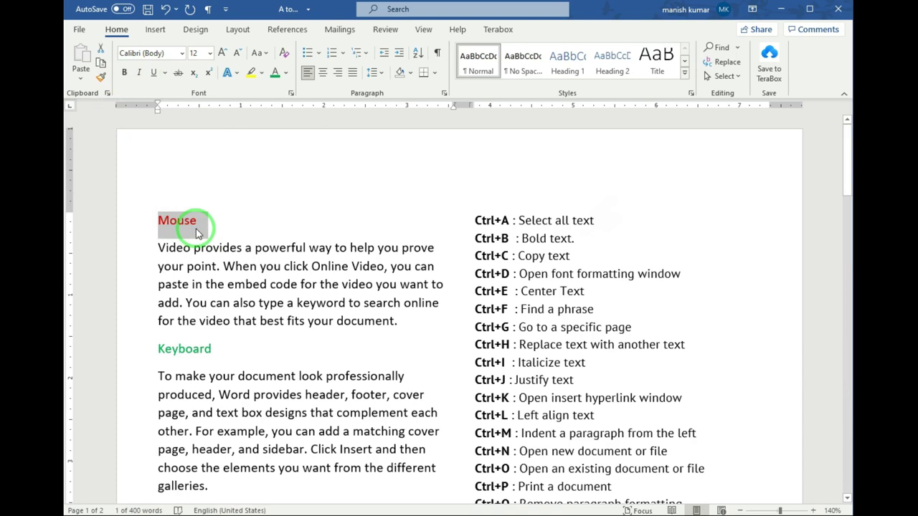
left_click(220, 226)
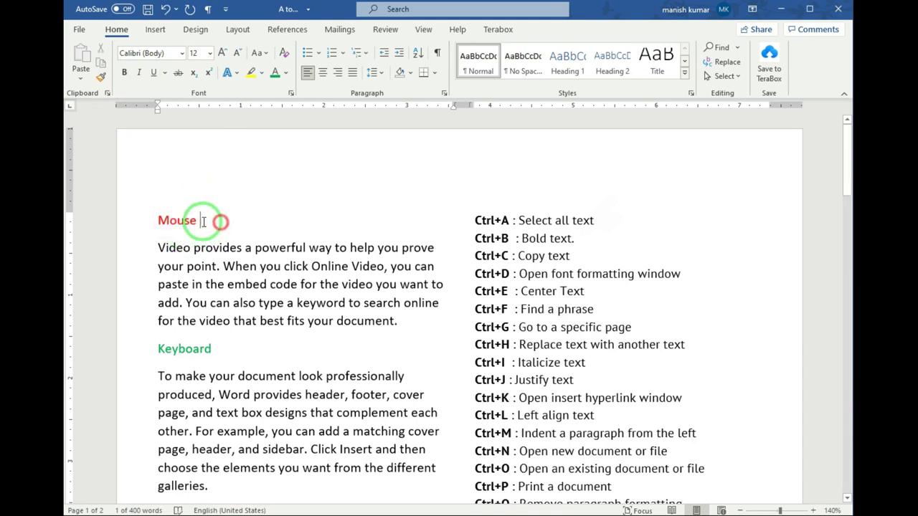
left_click(165, 221)
double_click(165, 221)
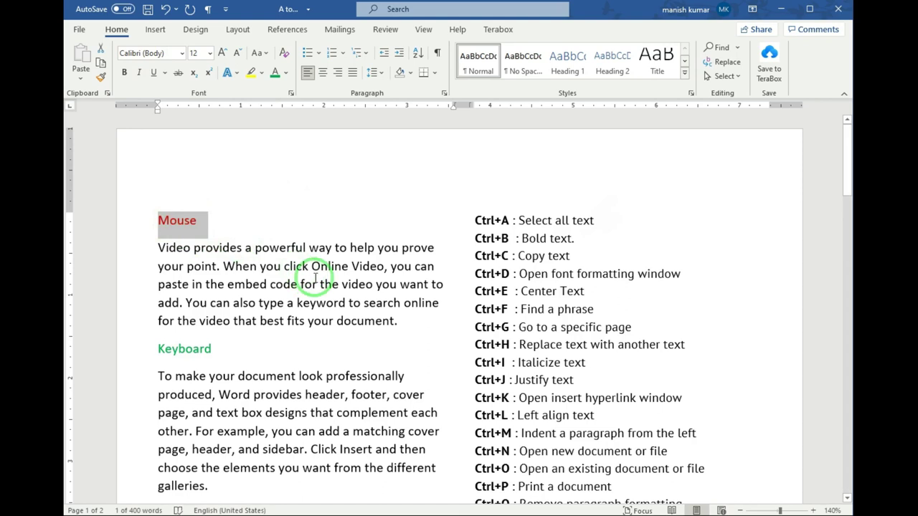
left_click(314, 278)
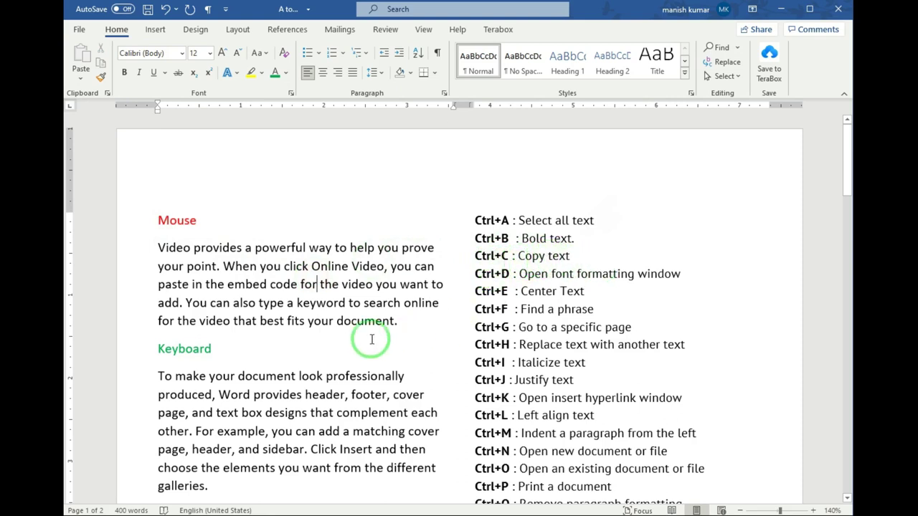
Select the Mouse heading, after briefly selecting the Keyboard heading instead.
left_click(210, 223)
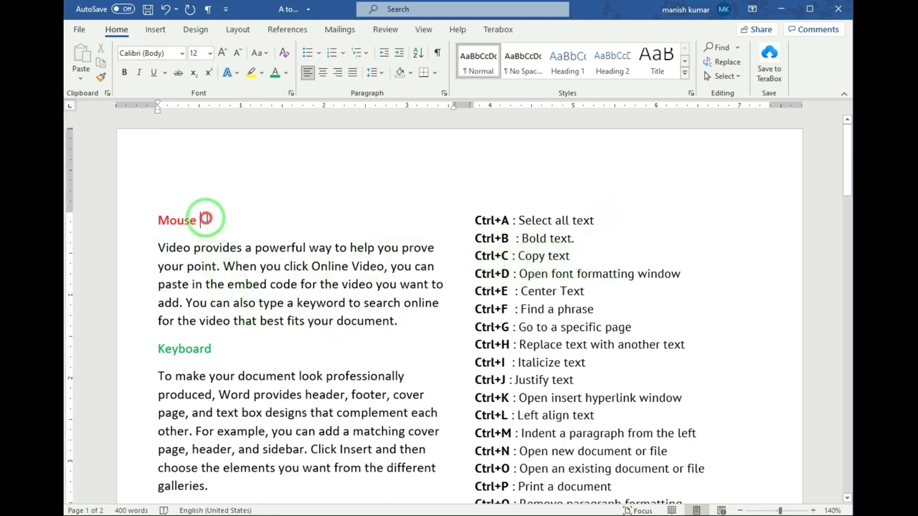
left_click_drag(211, 224, 153, 221)
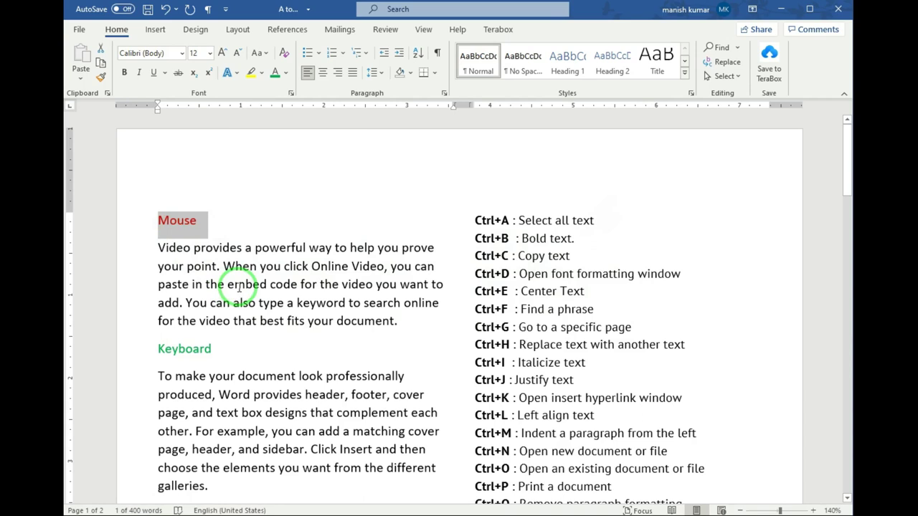
left_click(221, 267)
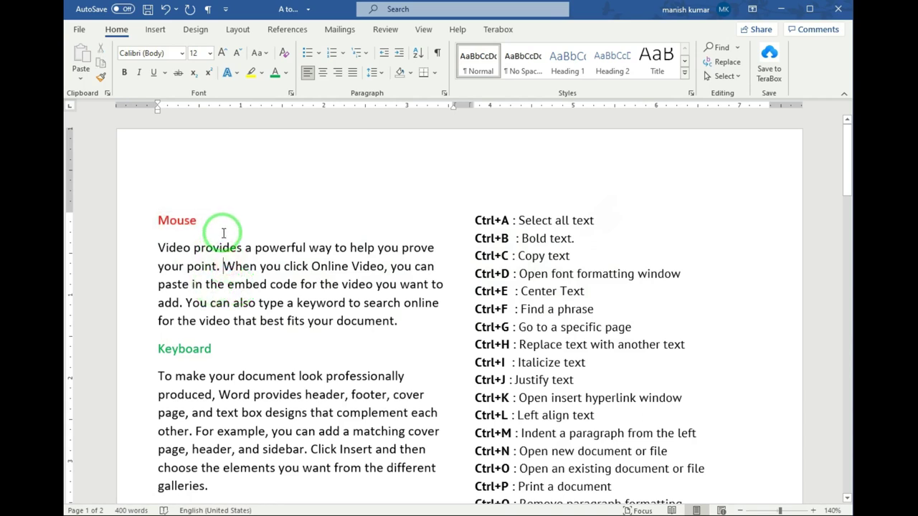
left_click_drag(207, 221, 149, 217)
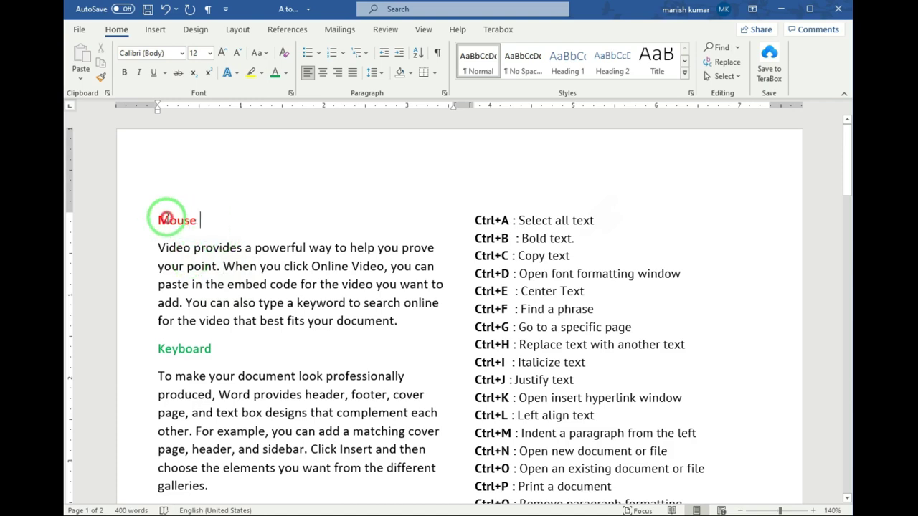
left_click_drag(215, 350, 152, 356)
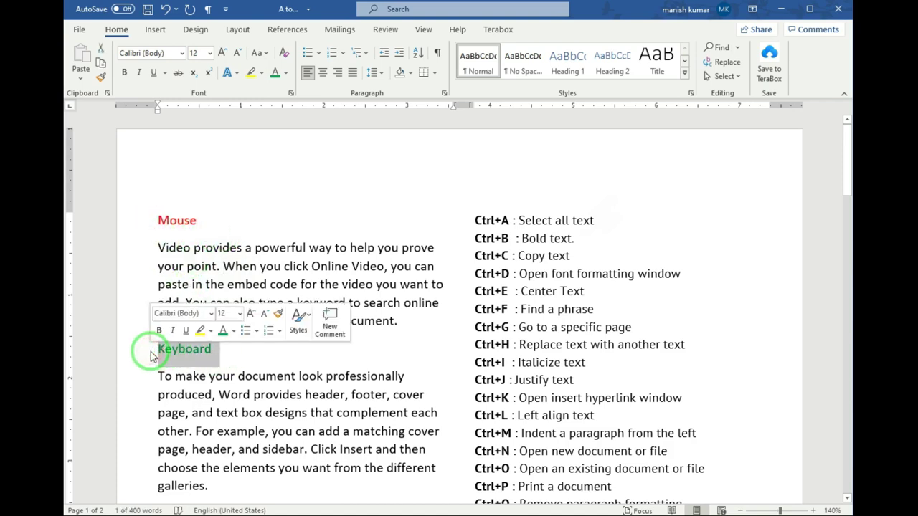
left_click_drag(209, 220, 156, 225)
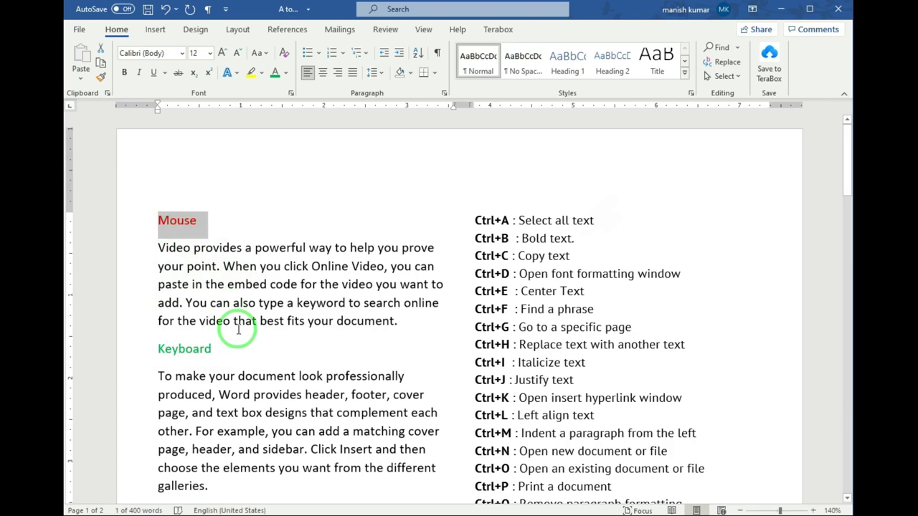
left_click_drag(205, 220, 155, 225)
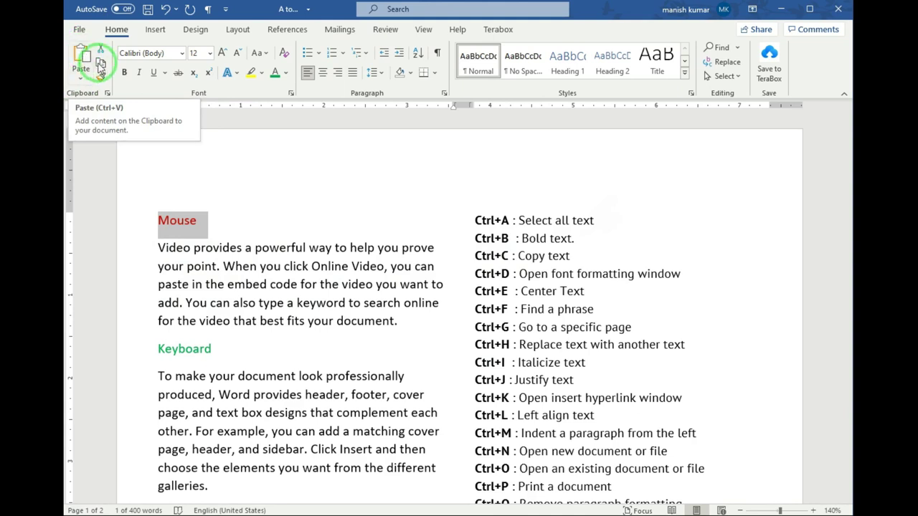
Paste several copies of the Mouse heading, then undo the extras so three remain.
left_click(84, 56)
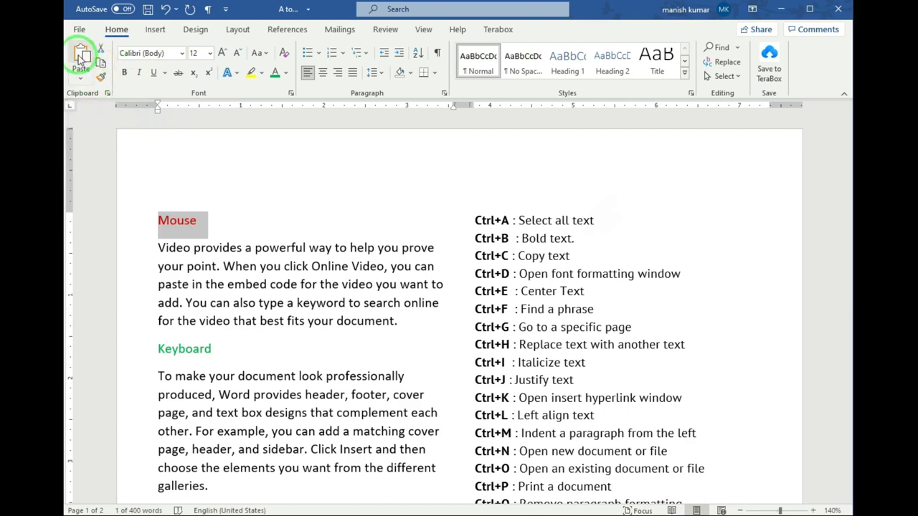
left_click(80, 58)
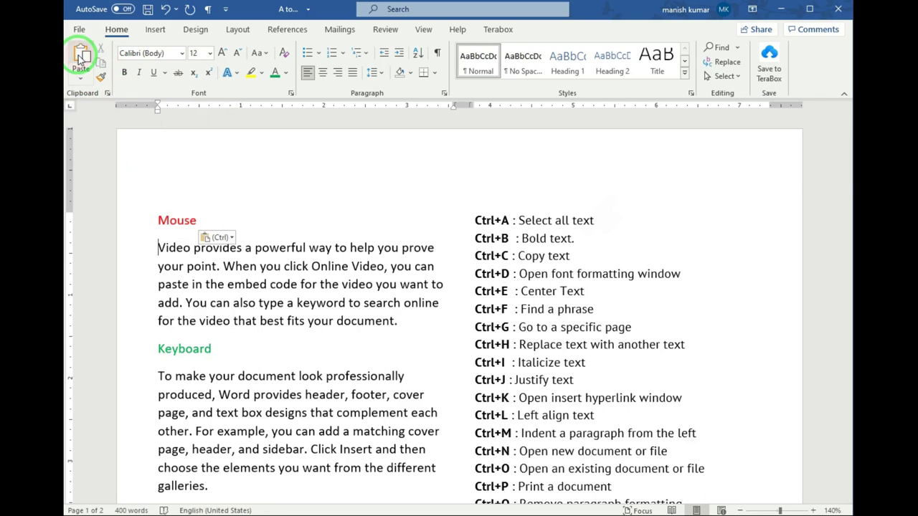
left_click(81, 58)
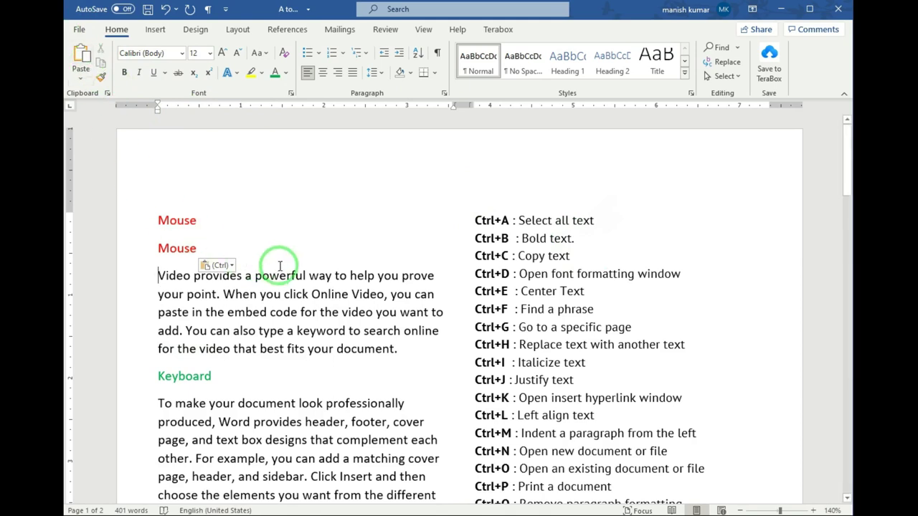
left_click(82, 59)
left_click(82, 61)
left_click(82, 61)
left_click(82, 61)
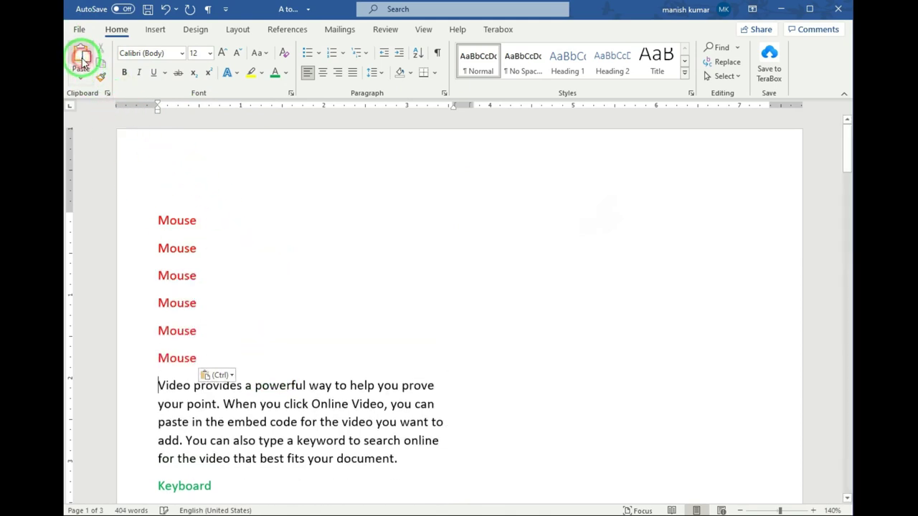
left_click(83, 61)
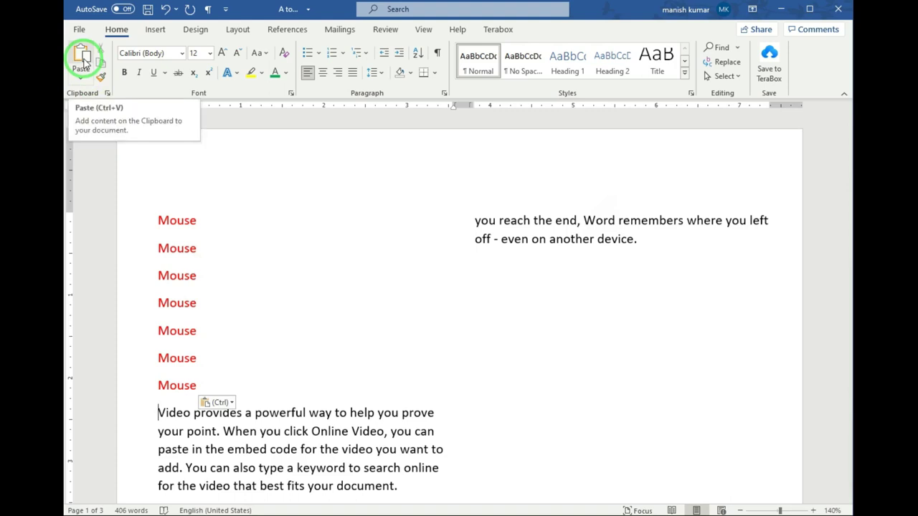
left_click(292, 405)
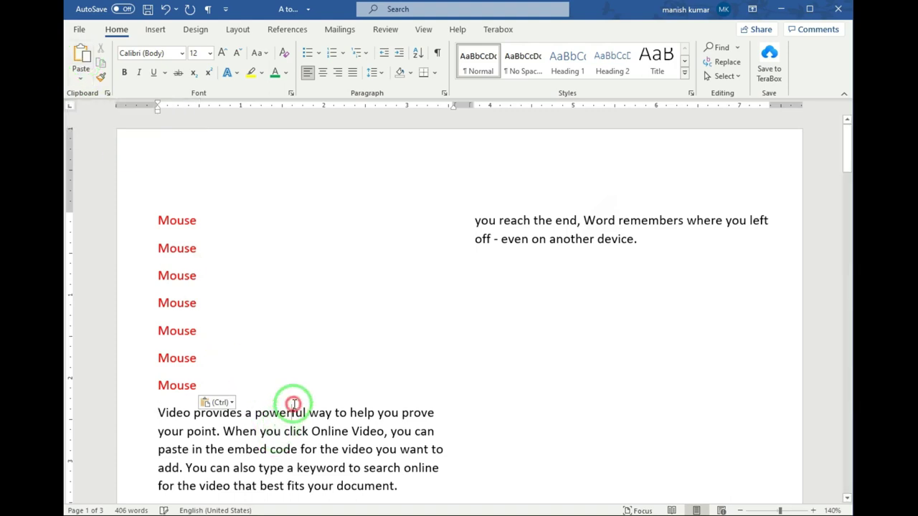
key("ctrl+z")
key("ctrl+z")
key("ctrl+z")
key("ctrl+z")
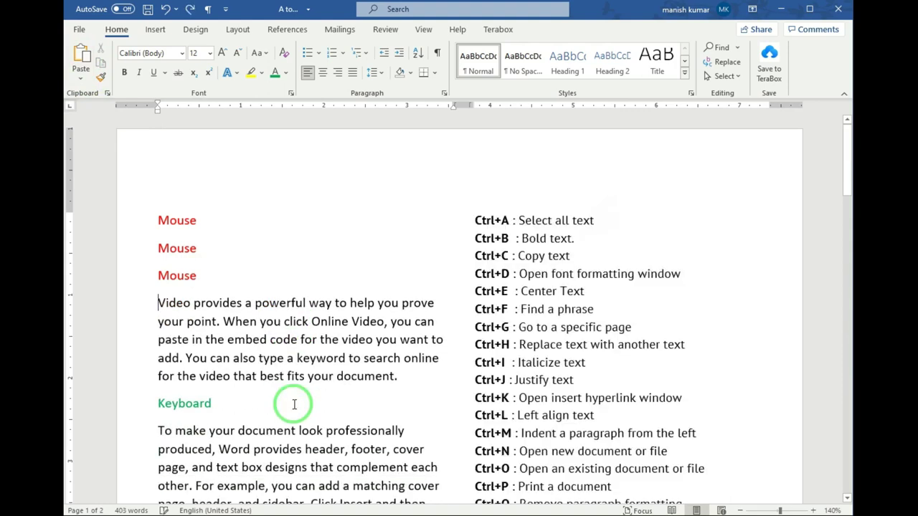
key("ctrl+z")
key("ctrl+z")
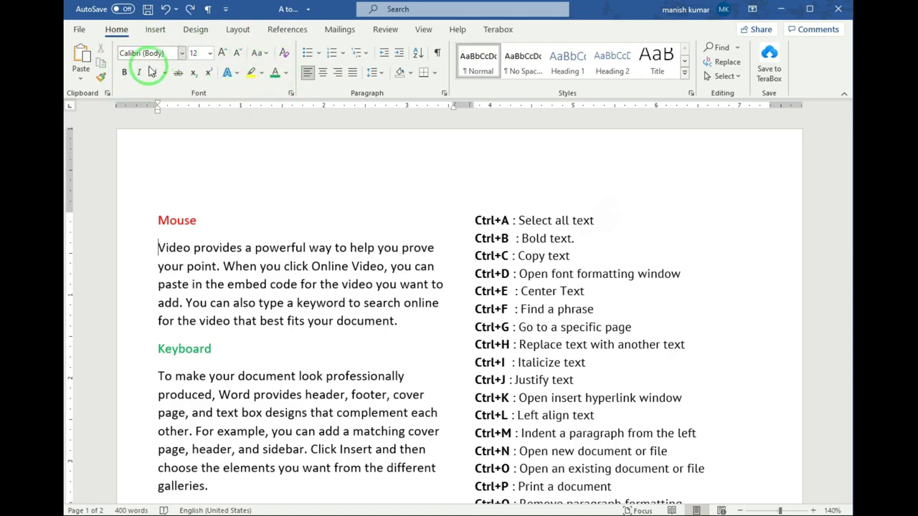
Make the Mouse heading bold, Adobe Gothic Std B, size 22 and purple.
left_click_drag(207, 221, 165, 221)
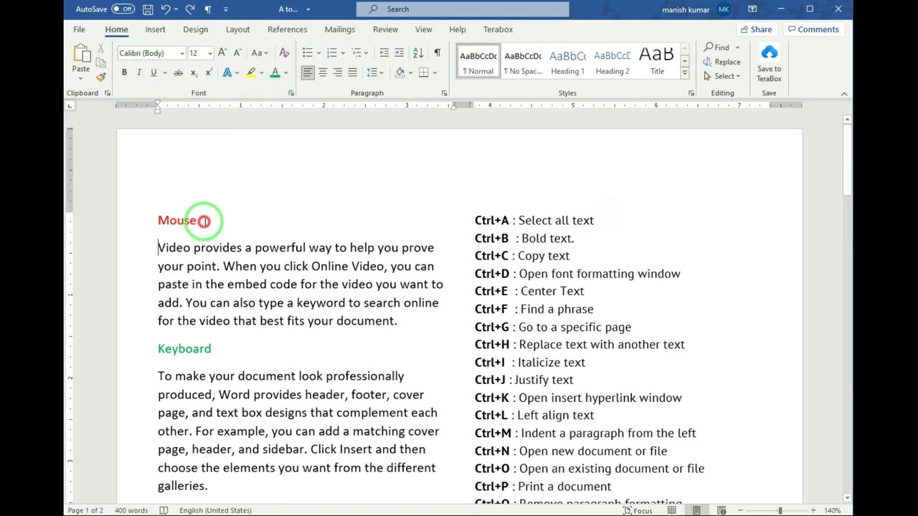
left_click(124, 77)
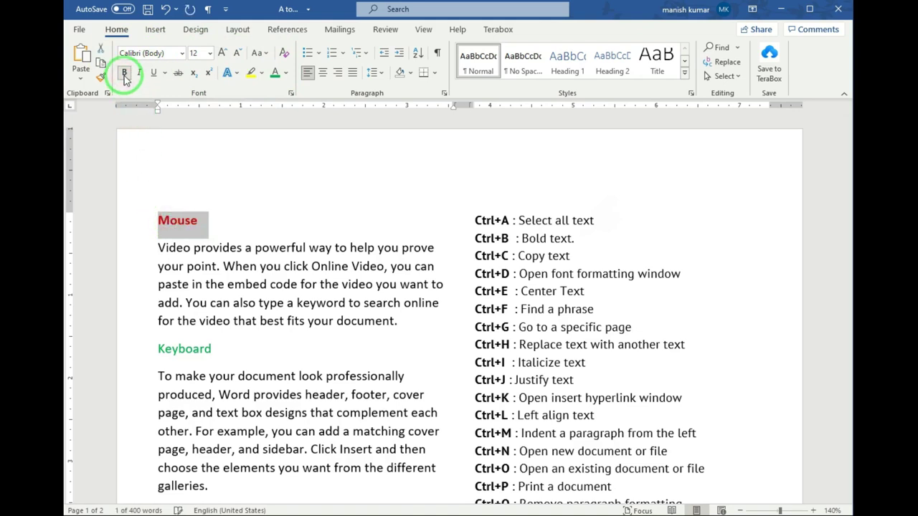
left_click(181, 54)
left_click(176, 175)
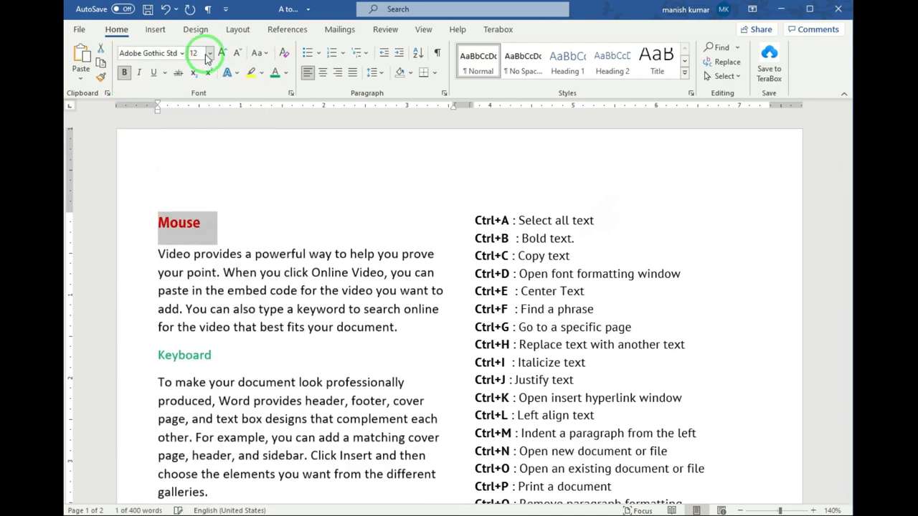
left_click(210, 54)
left_click(200, 196)
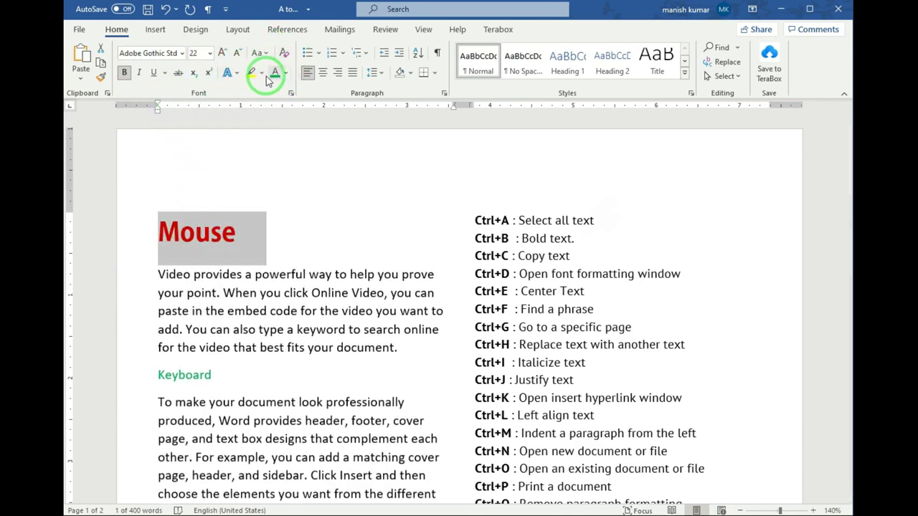
left_click(284, 73)
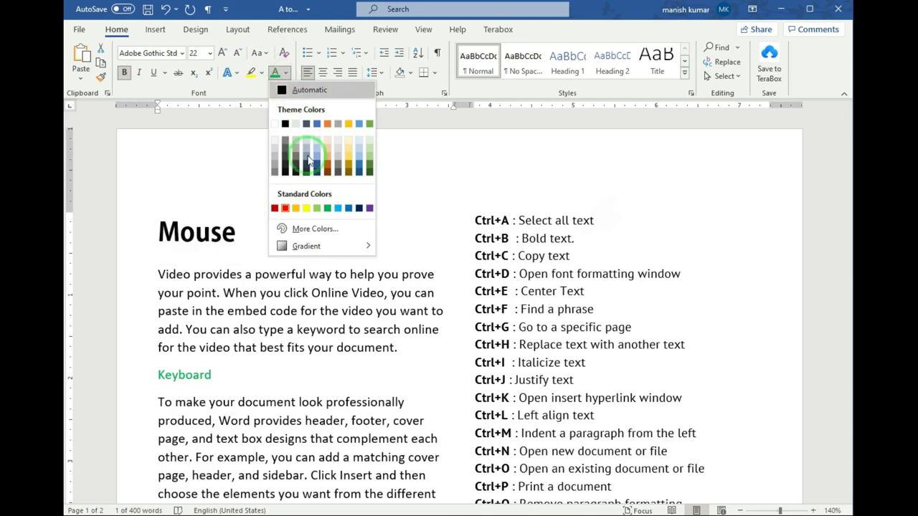
left_click(369, 209)
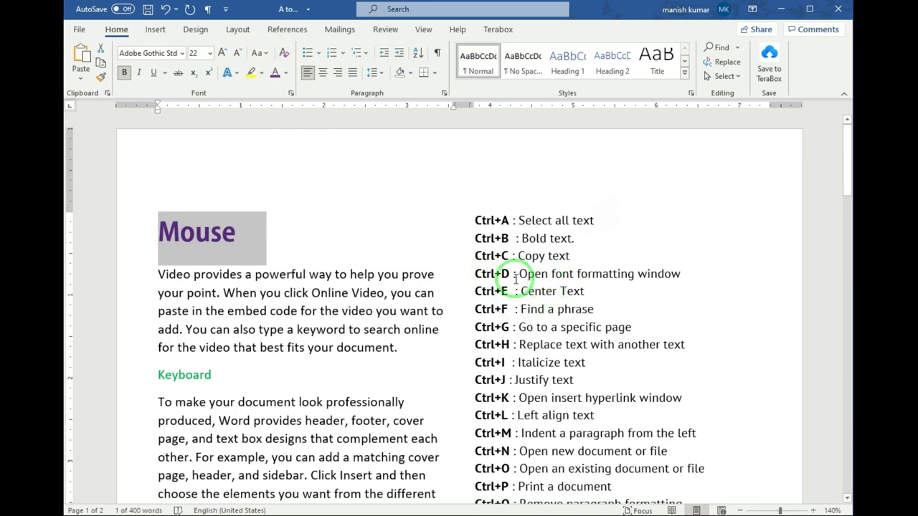
In the Font dialog, set the complex-script font to Adobe Arabic at size 20.
left_click(278, 251)
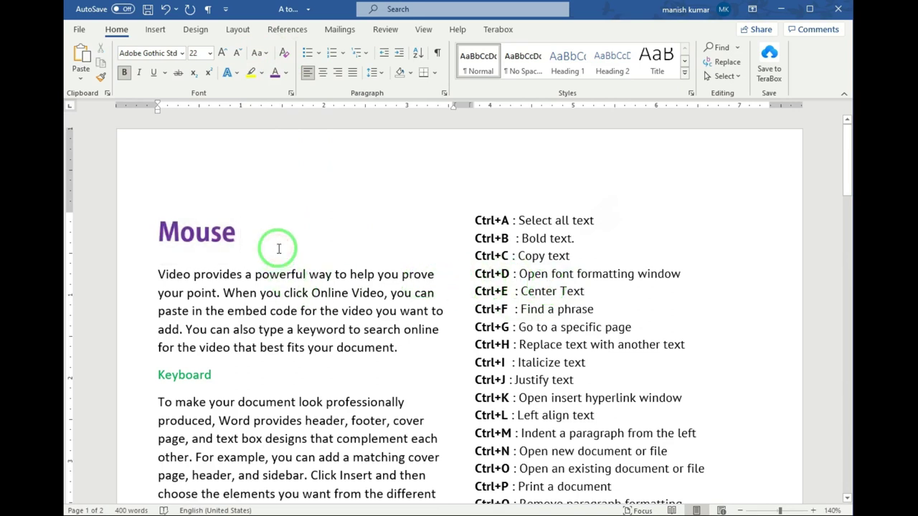
key("ctrl+d")
mouse_move(699, 108)
left_mouse_down()
mouse_move(454, 120)
mouse_move(465, 127)
left_mouse_up()
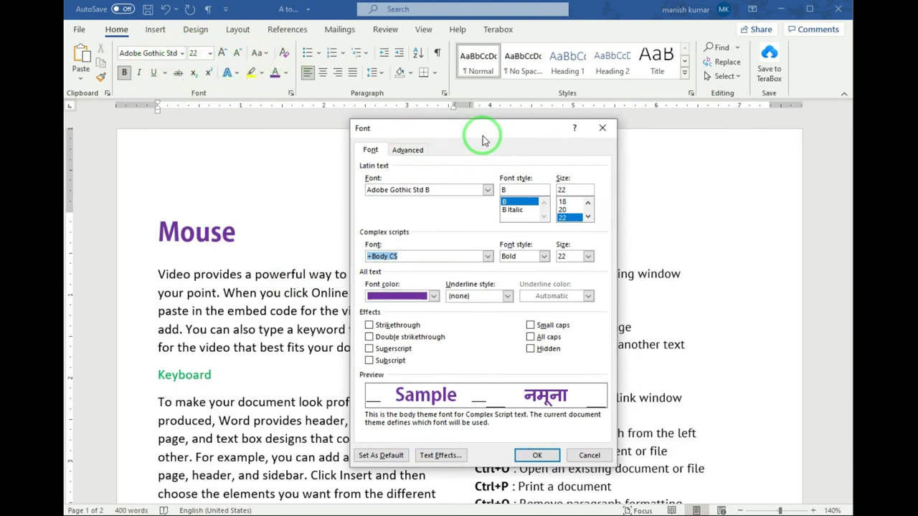
left_click_drag(484, 137, 541, 149)
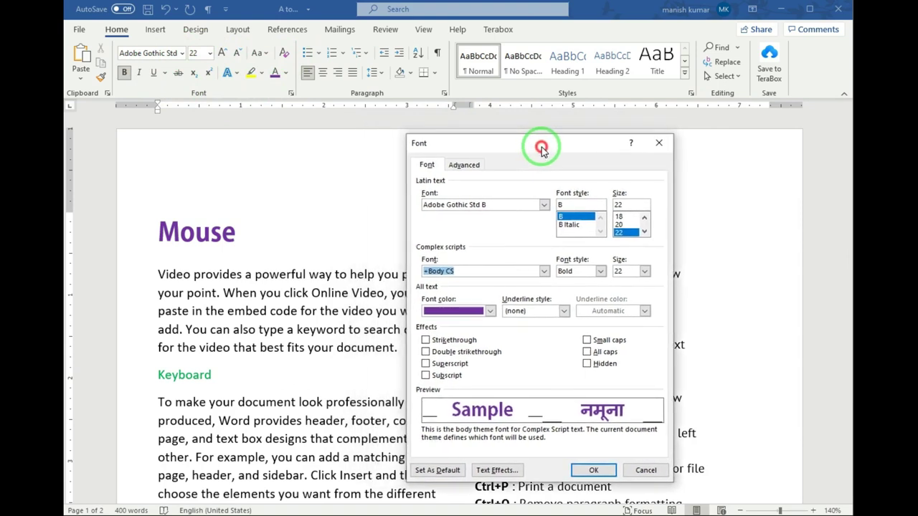
left_click(645, 271)
left_click(622, 301)
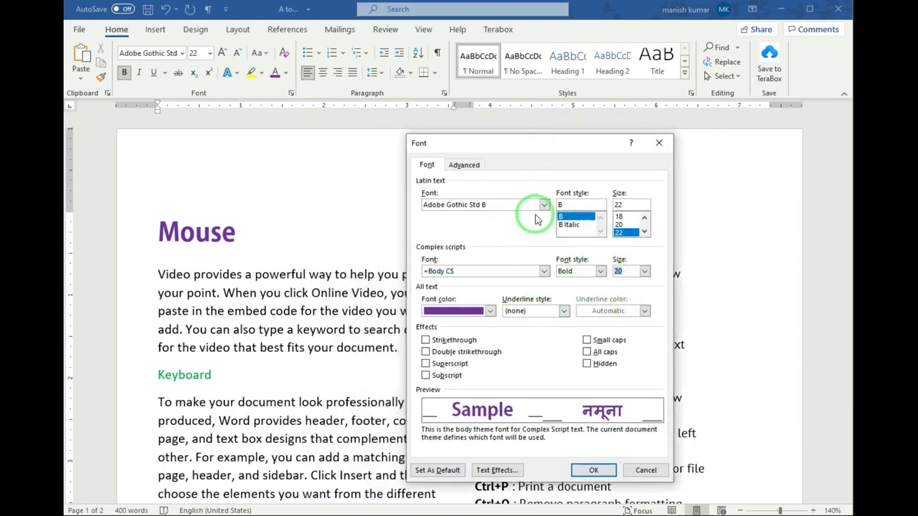
left_click(544, 271)
left_click(490, 298)
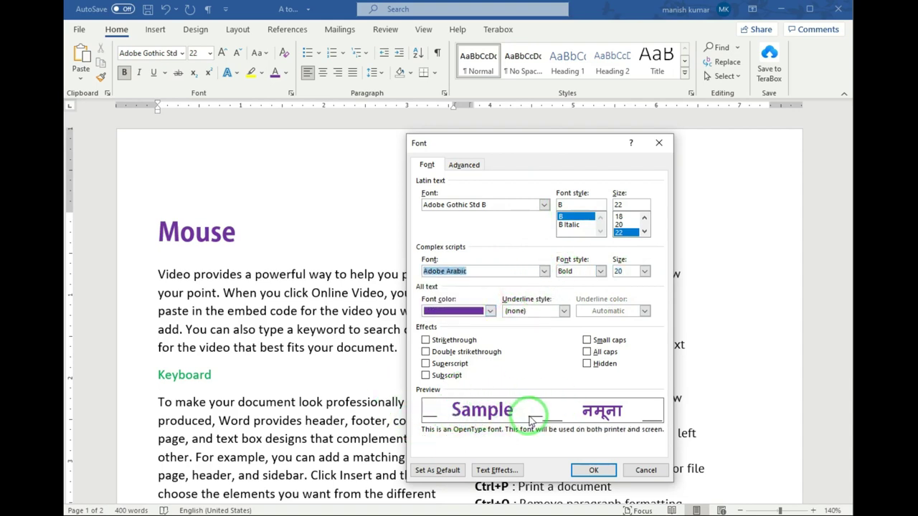
left_click(598, 470)
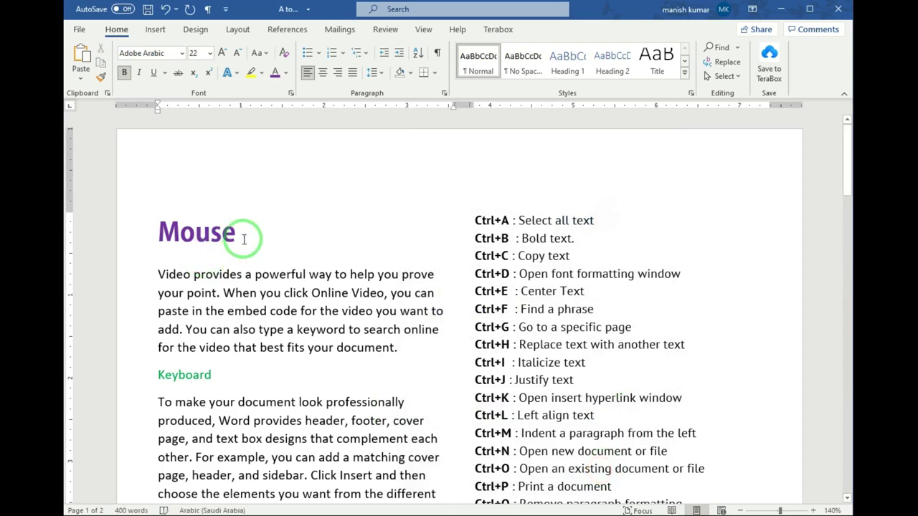
left_click_drag(263, 231, 153, 230)
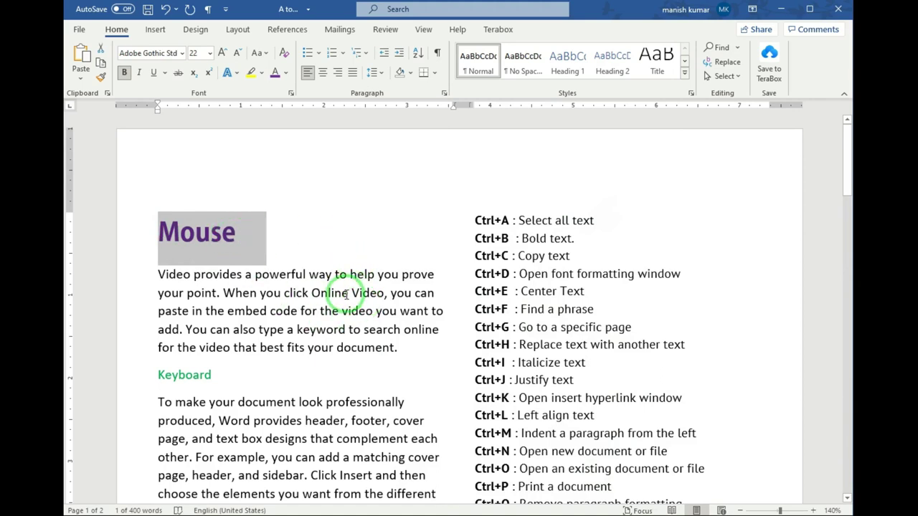
left_click(349, 293)
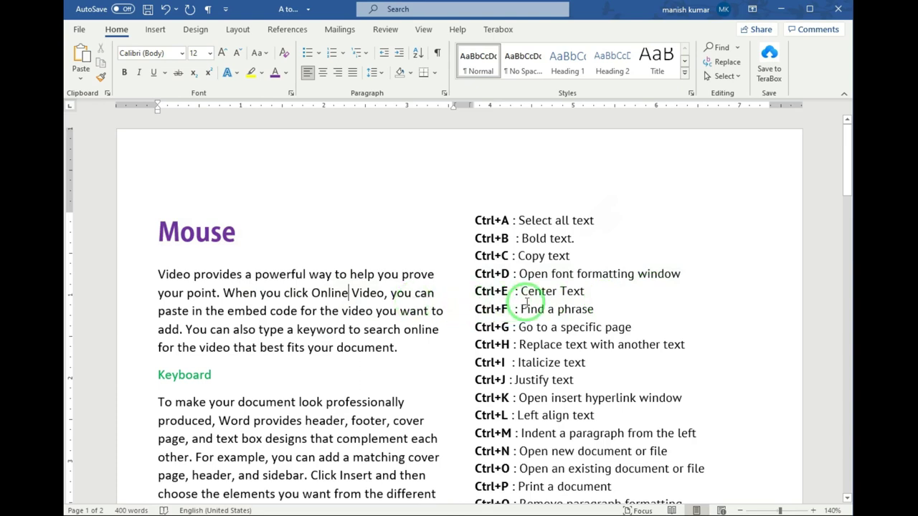
left_click(195, 231)
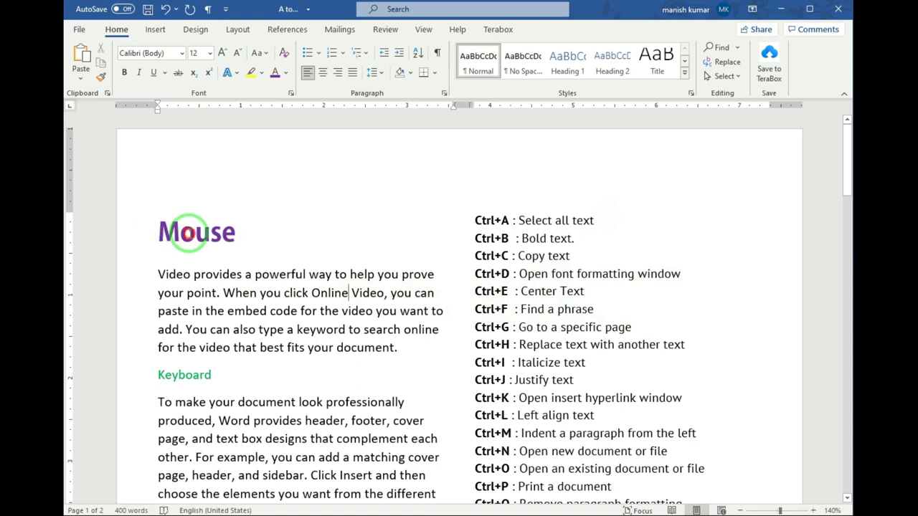
left_click(153, 230)
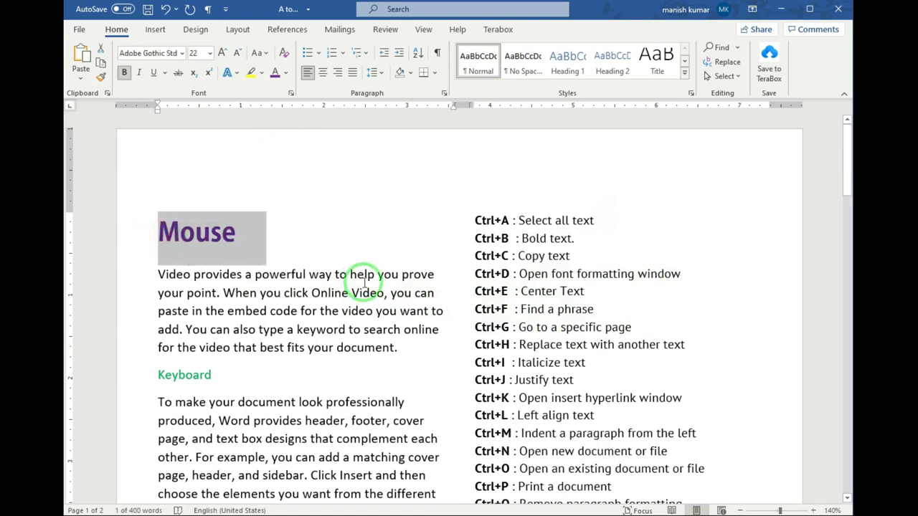
left_click(283, 231)
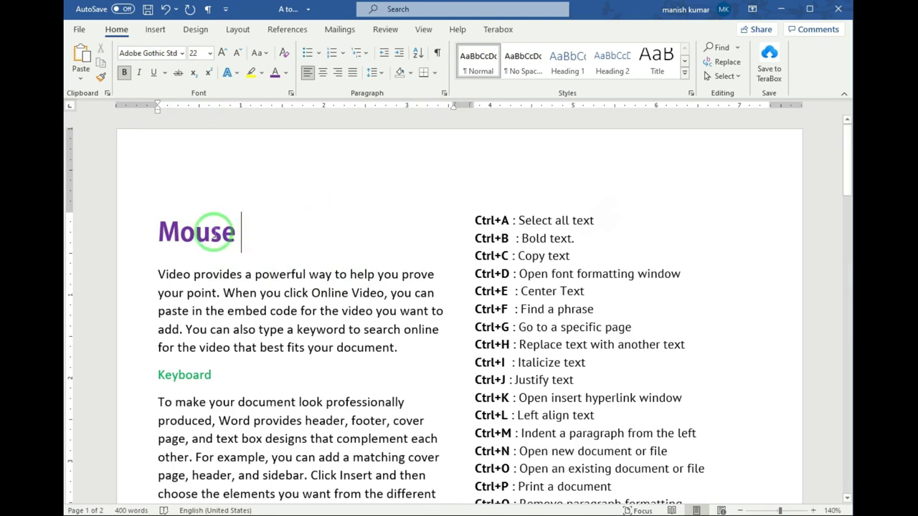
left_click(211, 231)
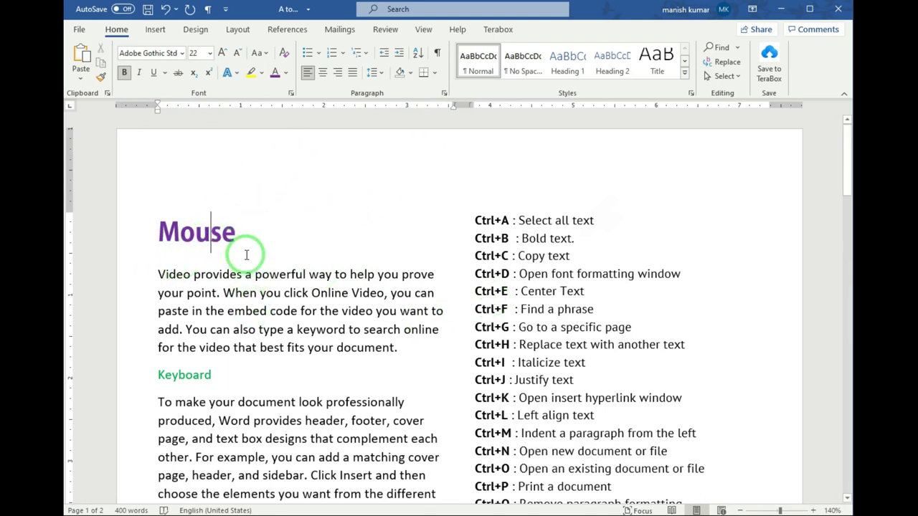
Try left and right alignment on the Mouse heading, ending with it centred.
key("ctrl+e")
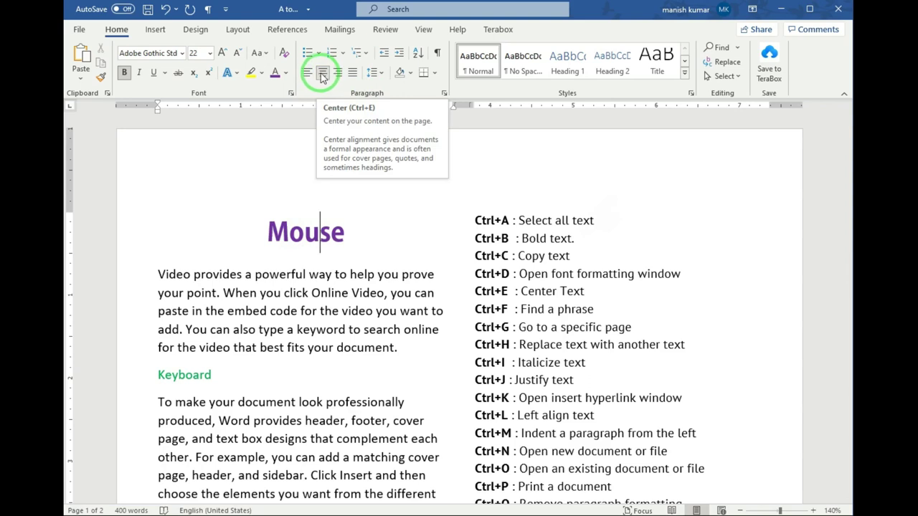
left_click(308, 75)
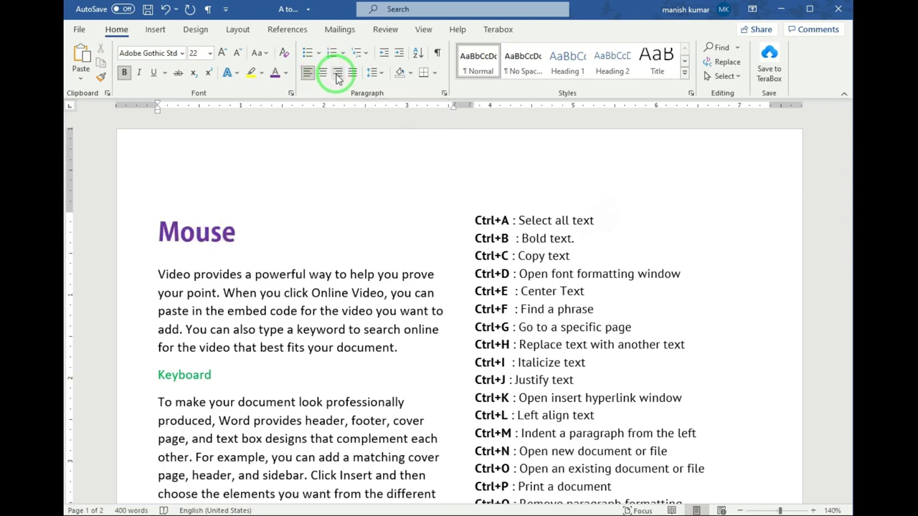
left_click(336, 74)
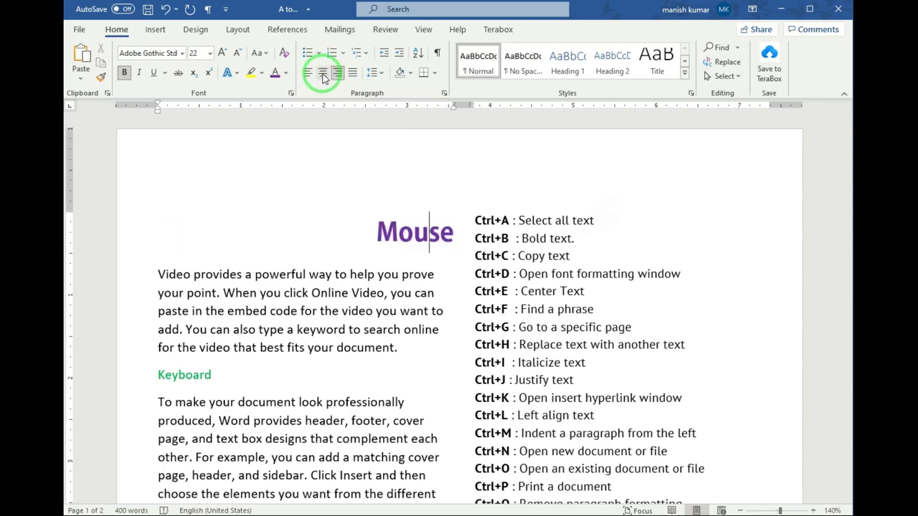
left_click(322, 73)
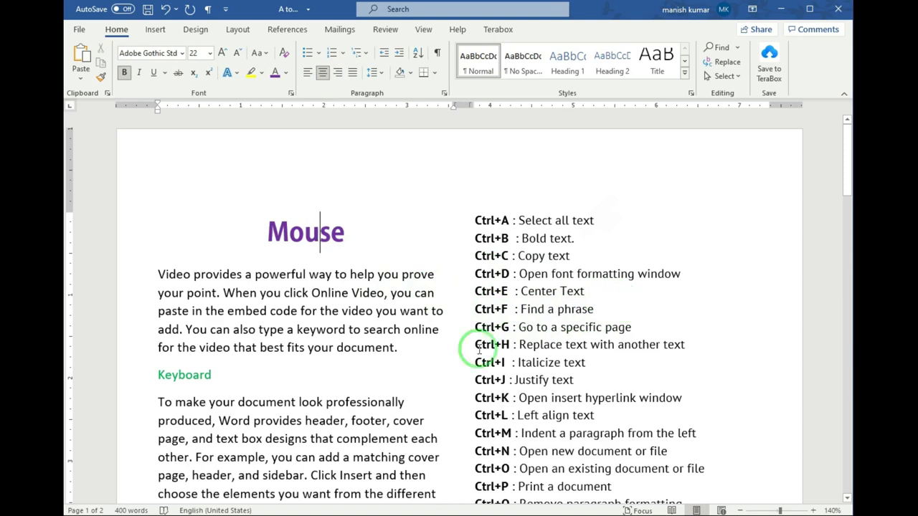
Open the Navigation pane with Ctrl+F to search the document's text.
left_click(260, 293)
left_click_drag(306, 403, 307, 480)
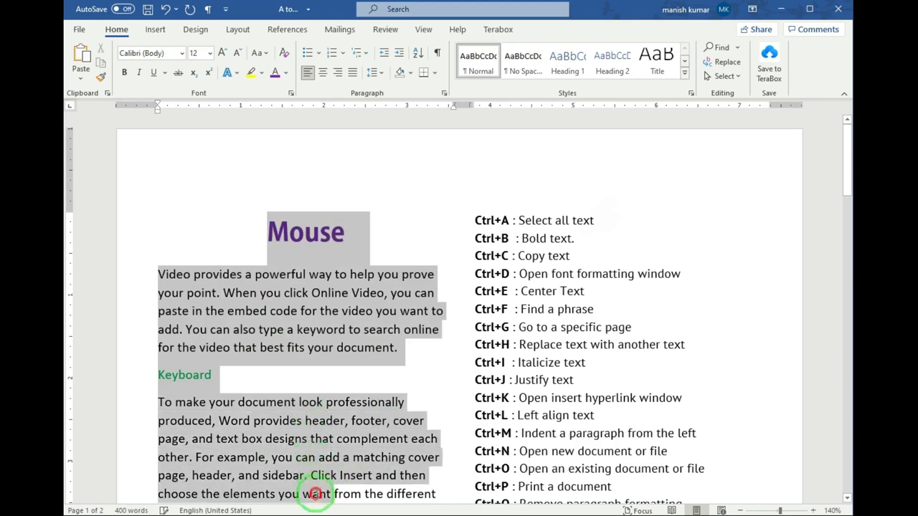
left_click(335, 338)
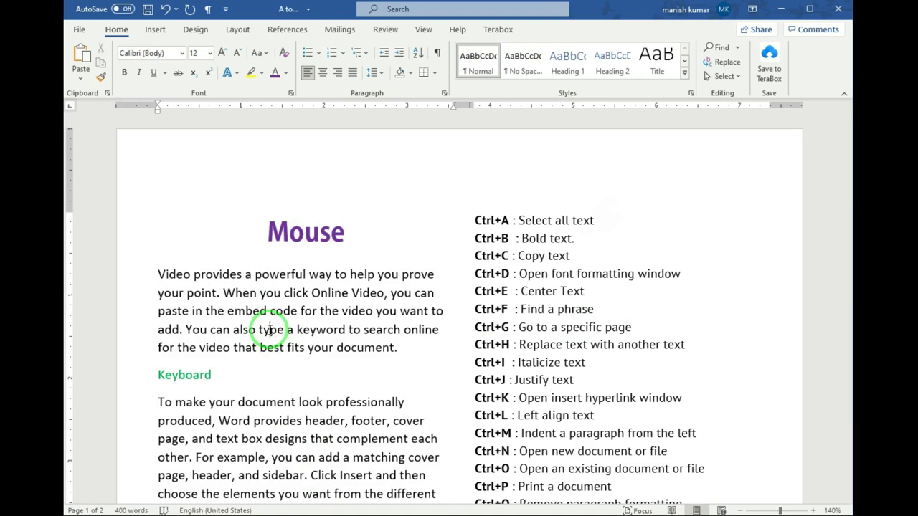
key("ctrl+f")
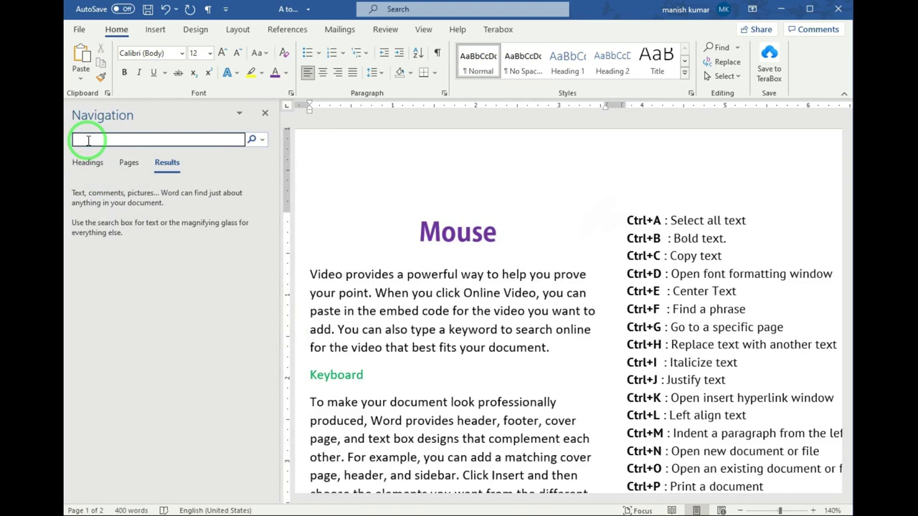
Search the document for 'want' in the Navigation pane, then close the pane.
type("want")
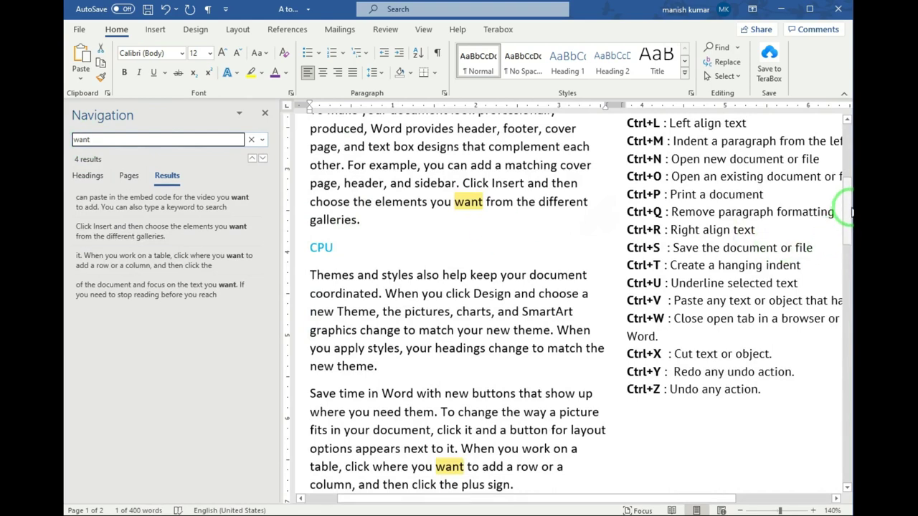
mouse_move(847, 208)
left_mouse_down()
mouse_move(848, 271)
mouse_move(851, 138)
left_mouse_up()
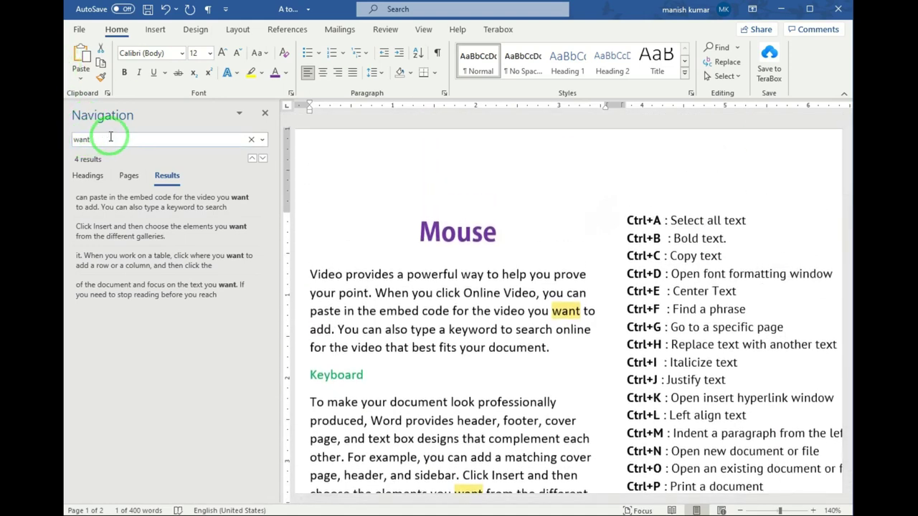
left_click(68, 140)
left_click_drag(67, 140, 118, 147)
type("mouse")
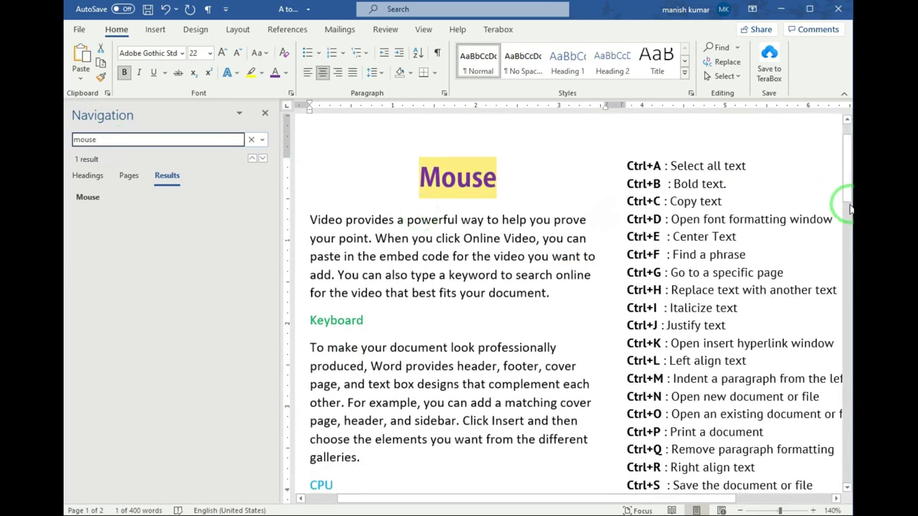
mouse_move(848, 181)
left_mouse_down()
mouse_move(849, 246)
mouse_move(848, 147)
left_mouse_up()
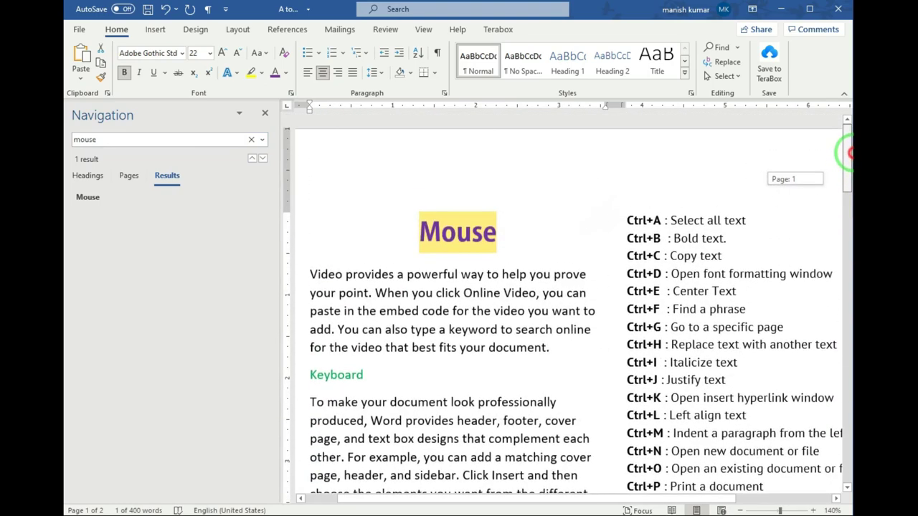
left_click(264, 113)
Search the document for 'mouse', then close the pane to clear the highlights.
left_click(270, 330)
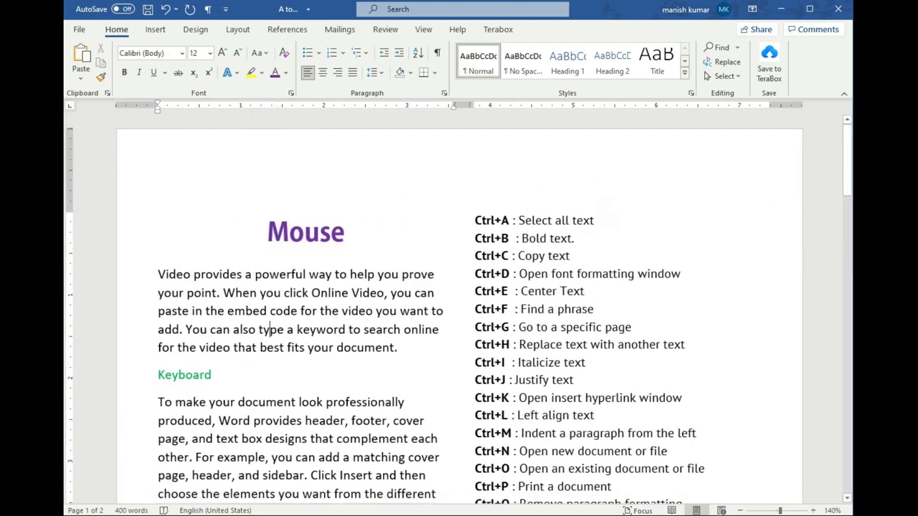
left_click(249, 294)
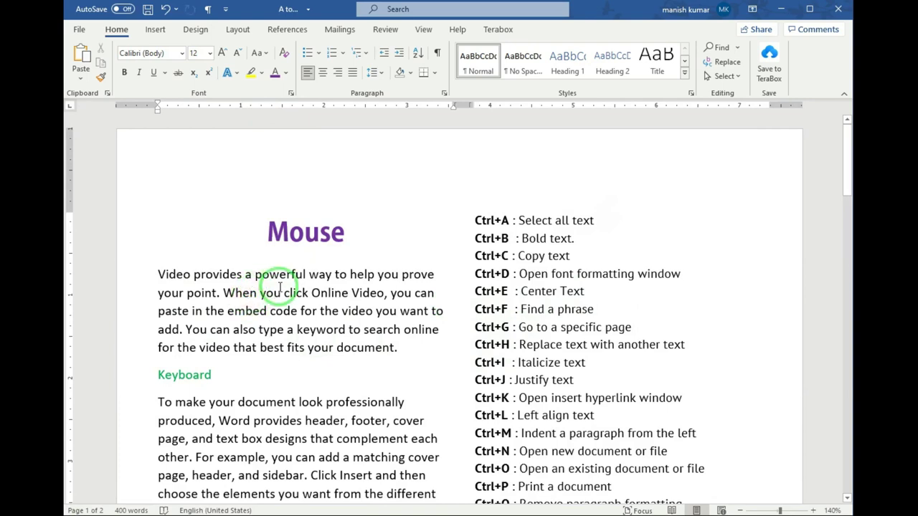
key("ctrl+f")
type("mouse")
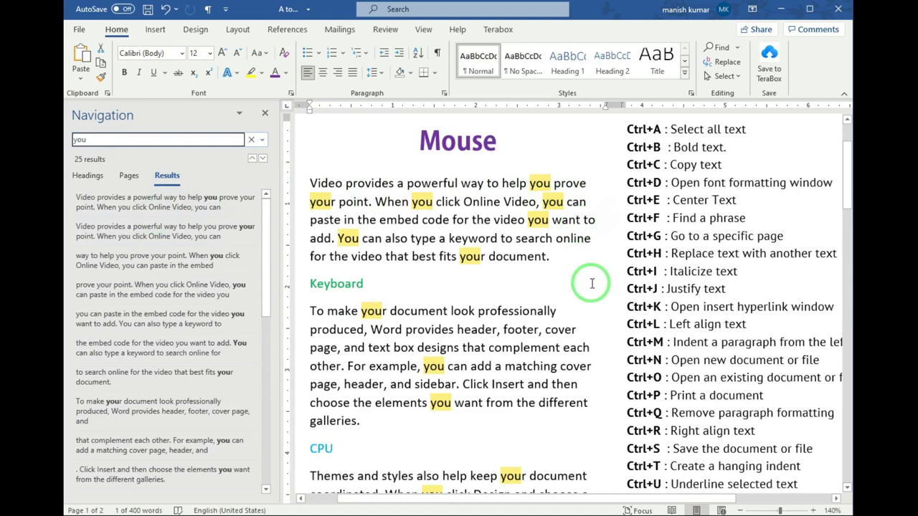
left_click(265, 113)
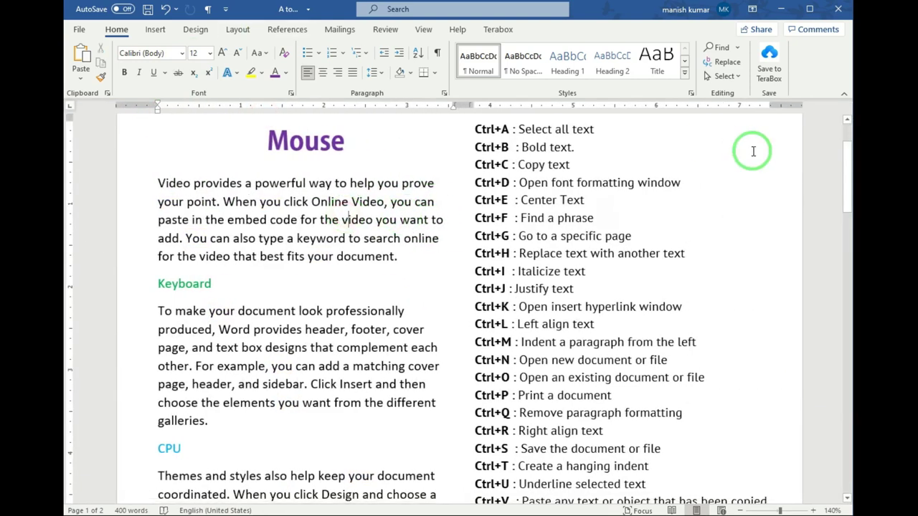
left_click_drag(848, 170, 848, 155)
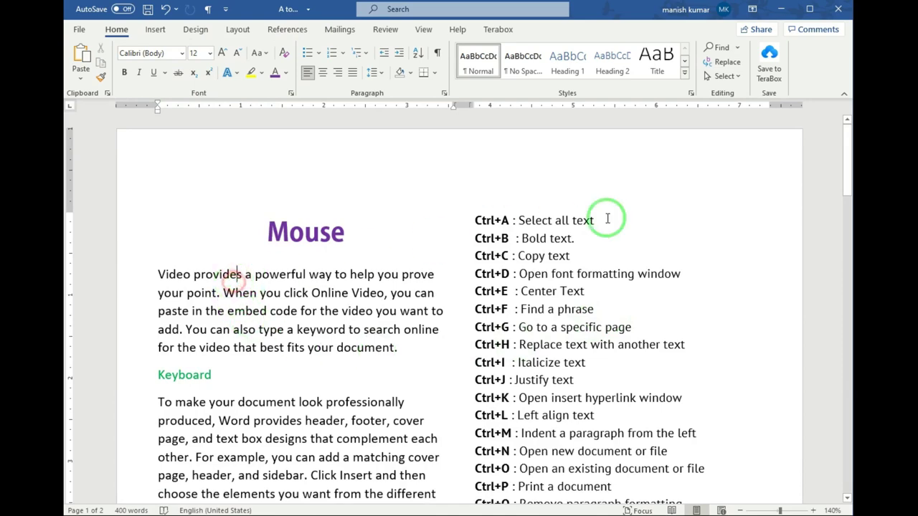
mouse_move(847, 144)
left_mouse_down()
mouse_move(848, 359)
mouse_move(846, 135)
left_mouse_up()
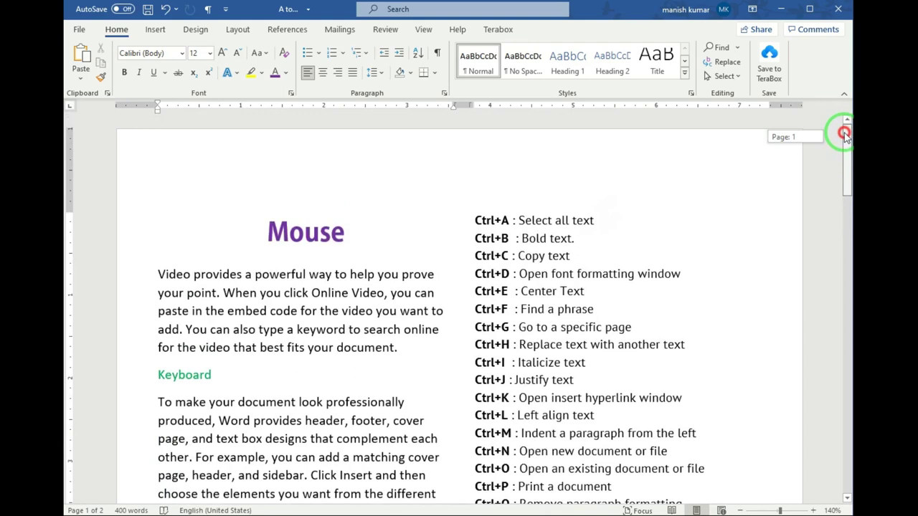
left_click(258, 380)
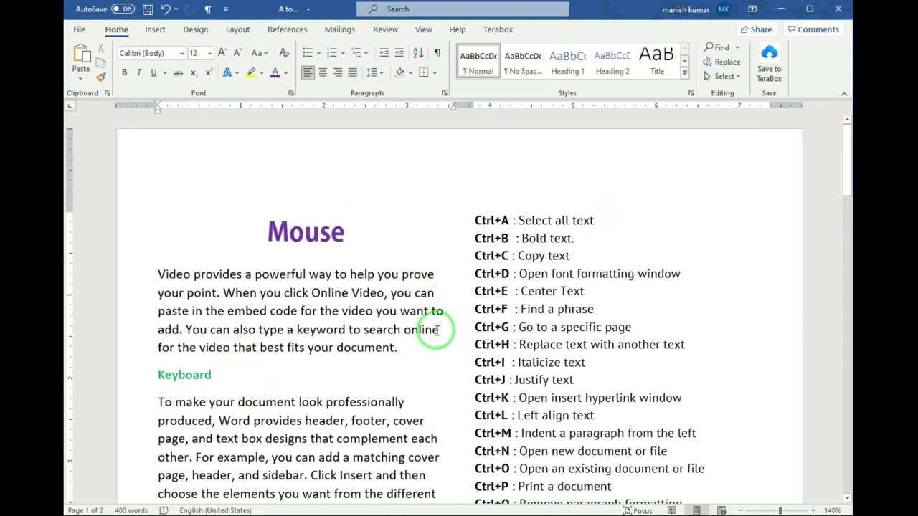
Select all the text, jump to the end, and paste two more copies of it.
key("ctrl+a")
key("ctrl+End")
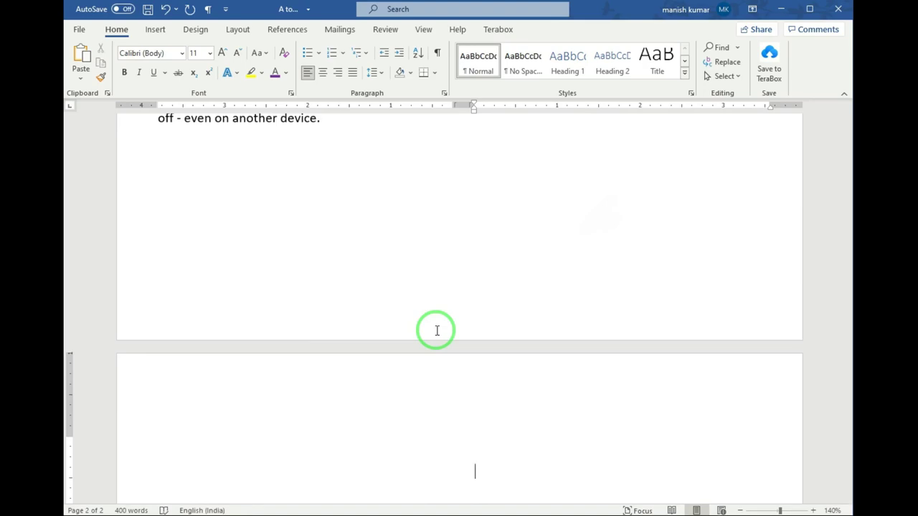
key("ctrl+v")
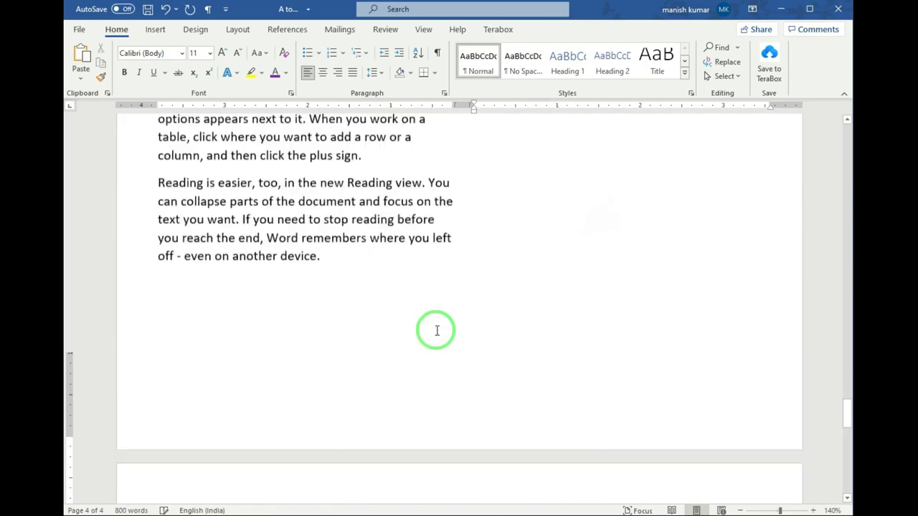
key("ctrl+v")
key("ctrl+v")
key("ctrl+v")
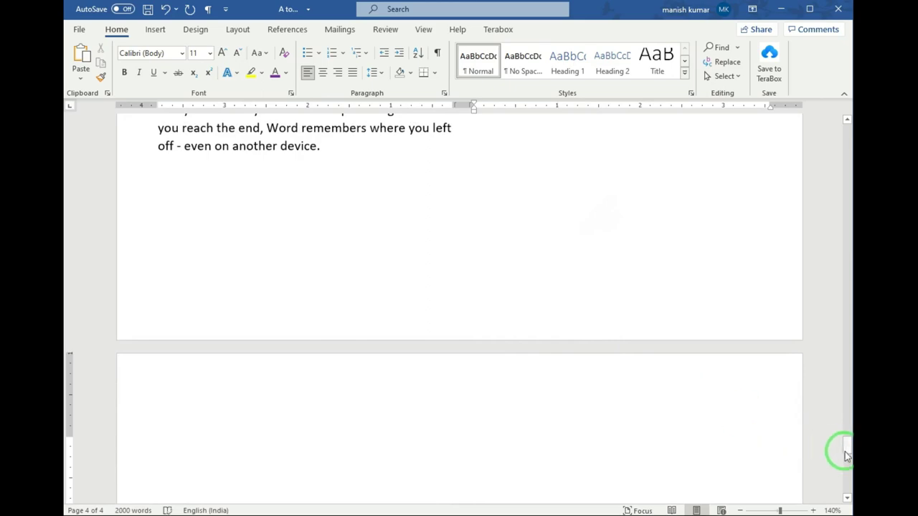
left_click_drag(849, 452, 845, 128)
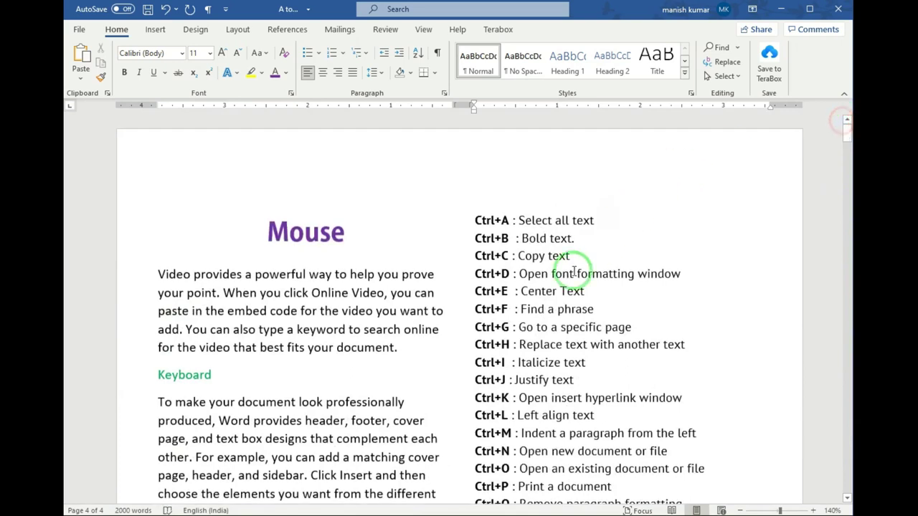
Select the 'Go to a specific page' line, then open the Font dialog with Ctrl+D.
left_click_drag(632, 327, 470, 327)
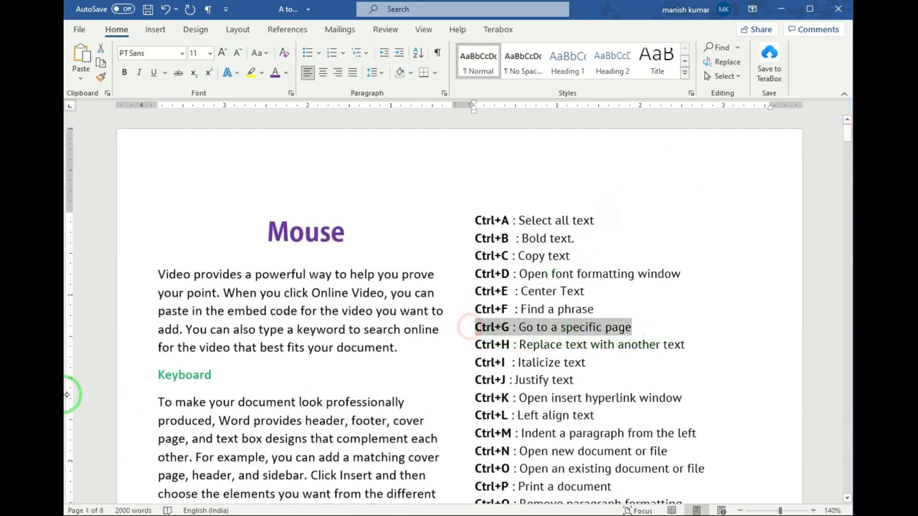
left_click(310, 363)
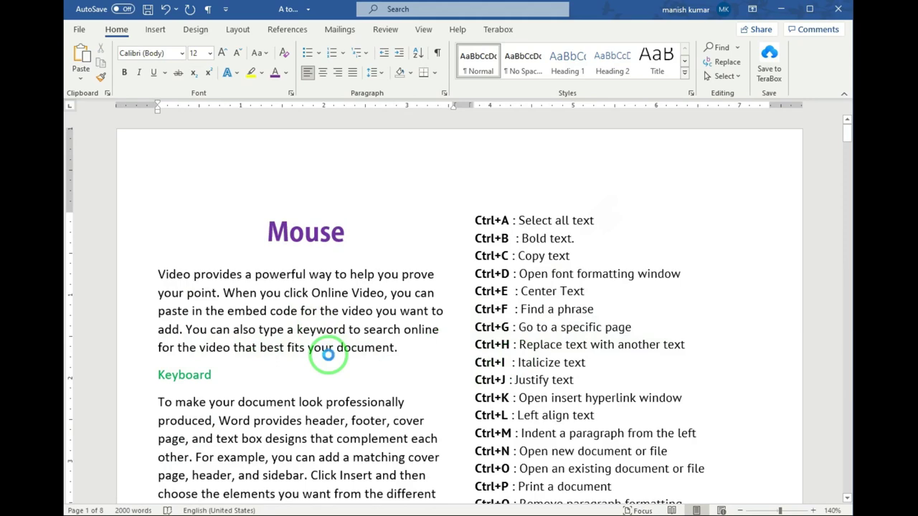
key("ctrl+d")
left_click(708, 141)
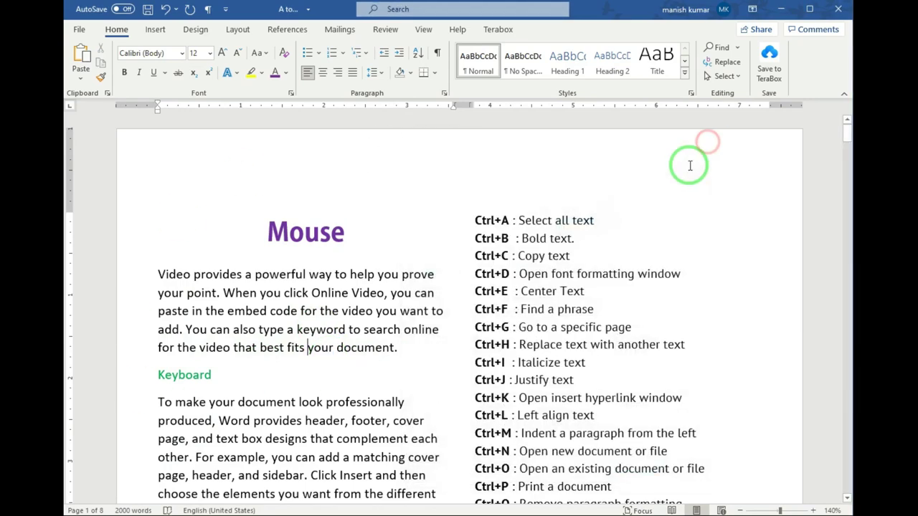
key("ctrl+g")
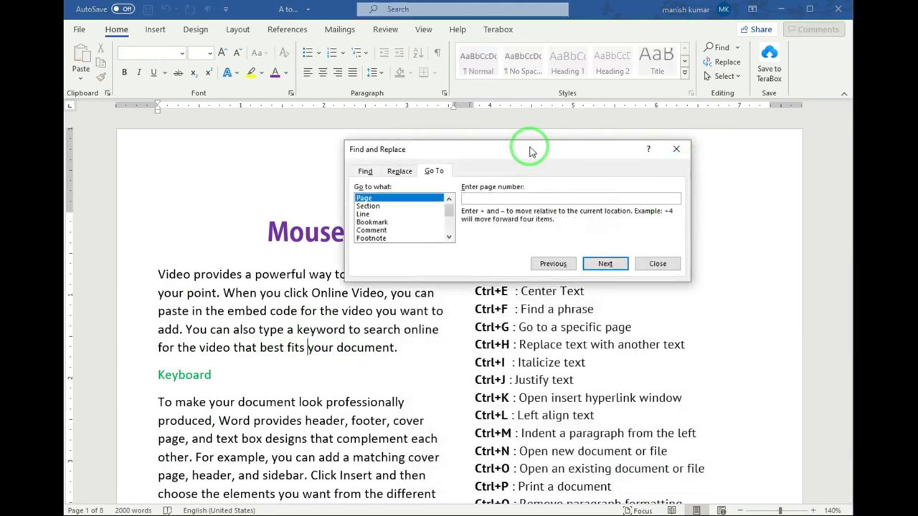
left_click_drag(529, 150, 348, 153)
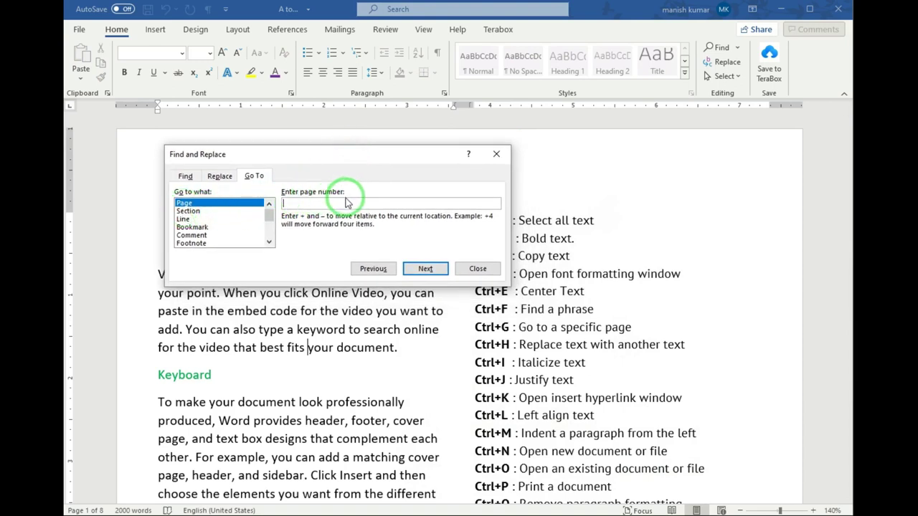
left_click_drag(353, 162, 395, 144)
type("5")
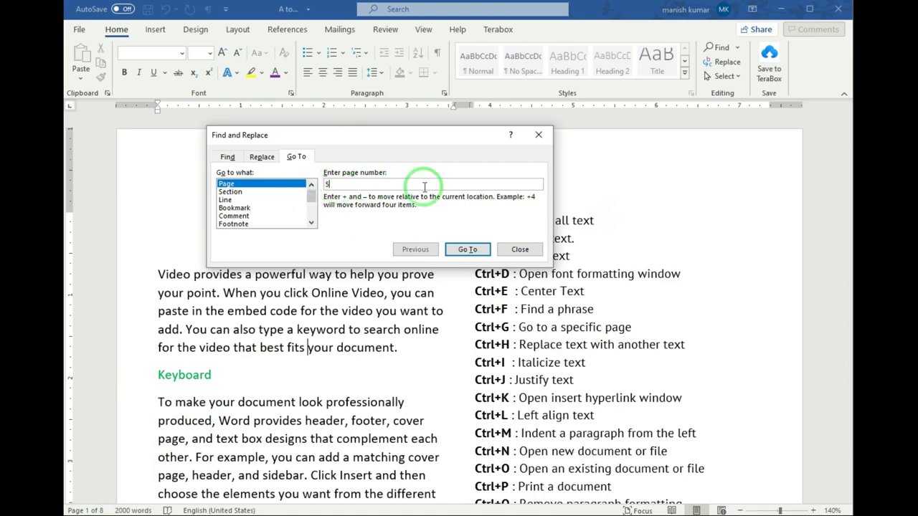
left_click(467, 258)
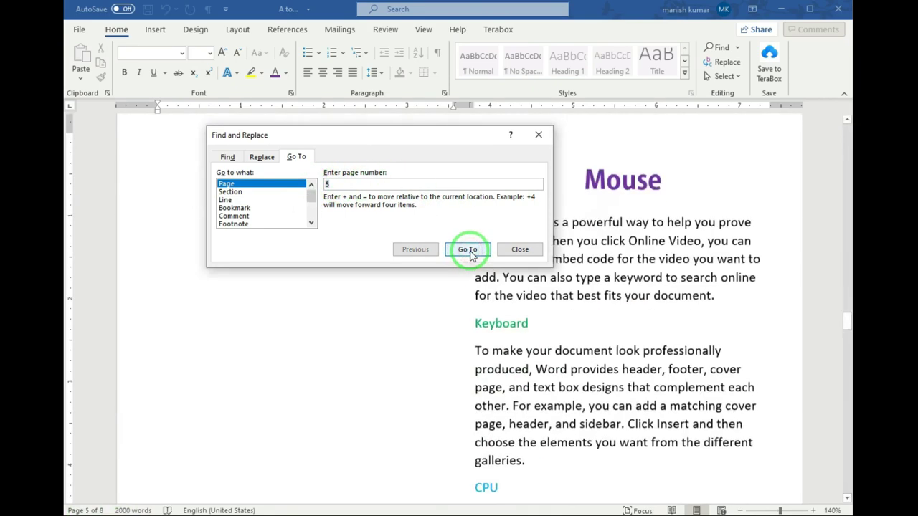
left_click(526, 251)
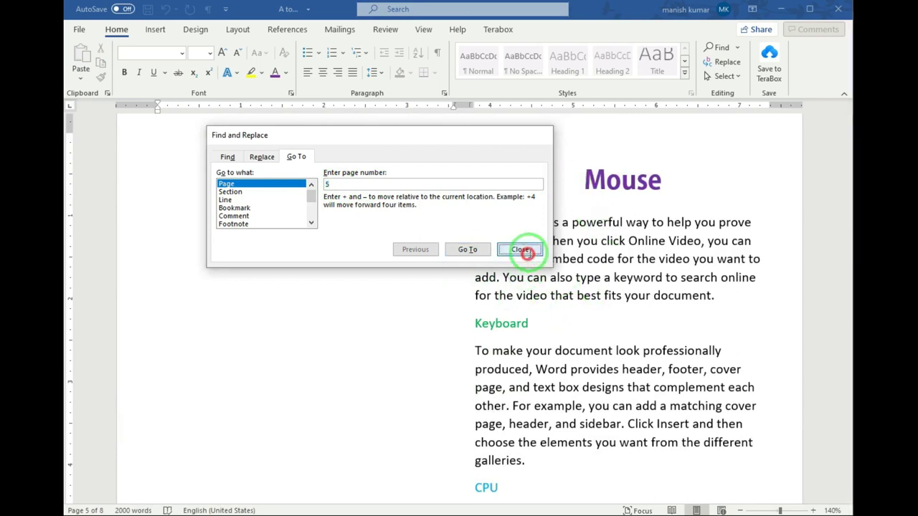
left_click(654, 290)
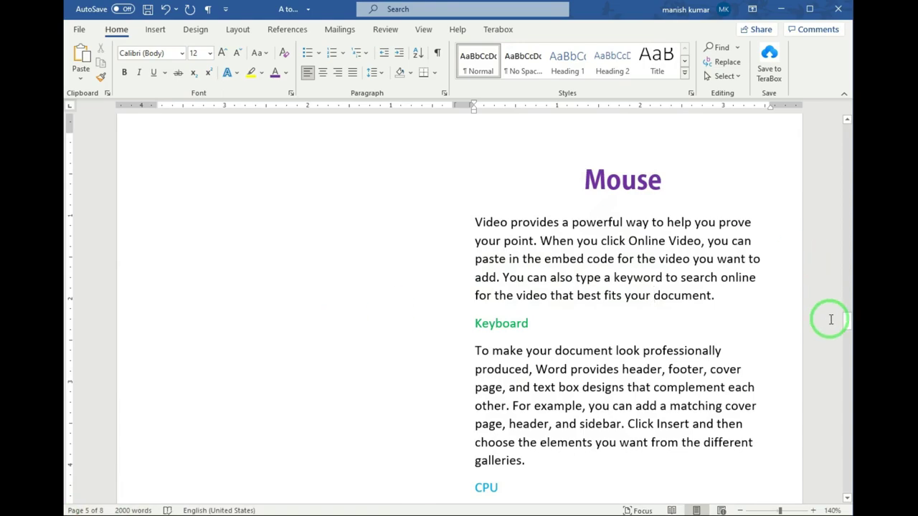
left_click_drag(845, 322, 845, 128)
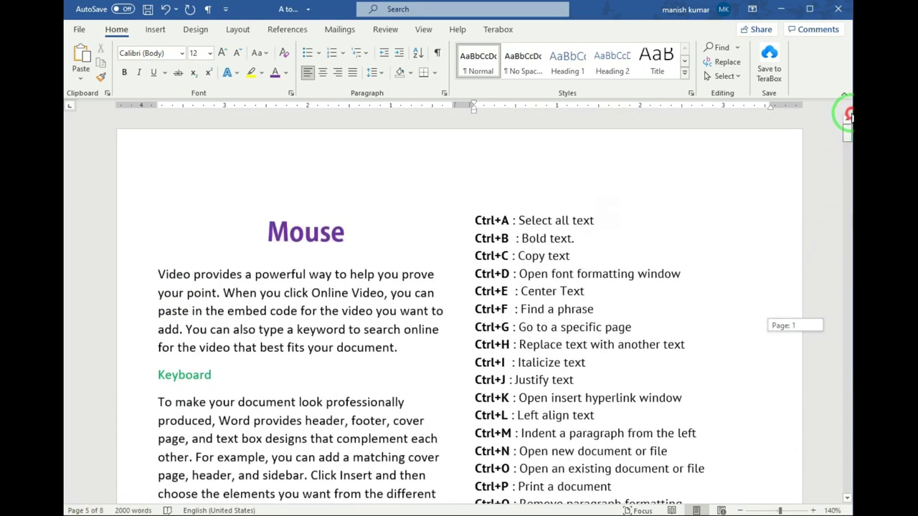
left_click(316, 314)
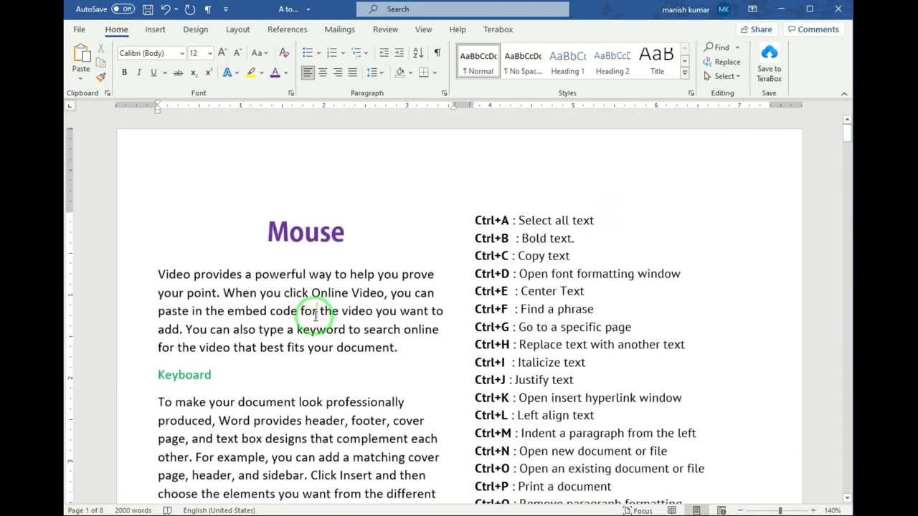
key("ctrl+g")
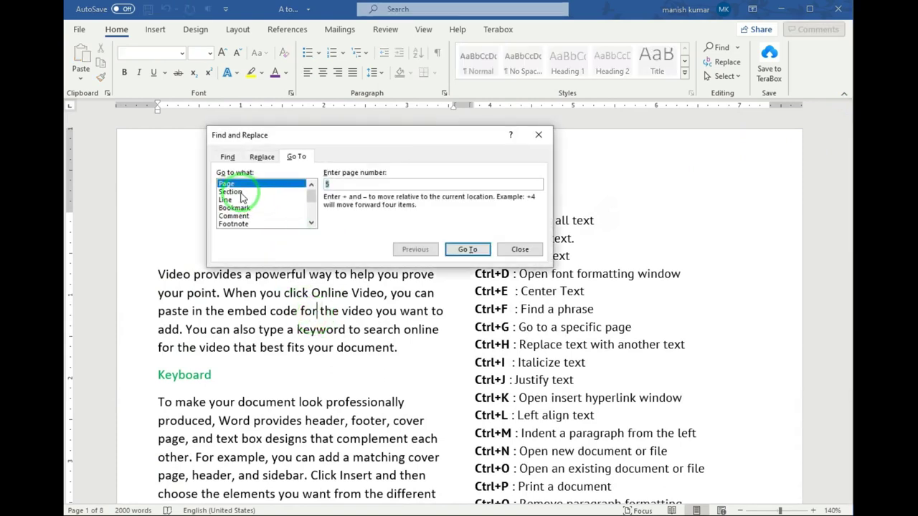
left_click(233, 192)
left_click(240, 200)
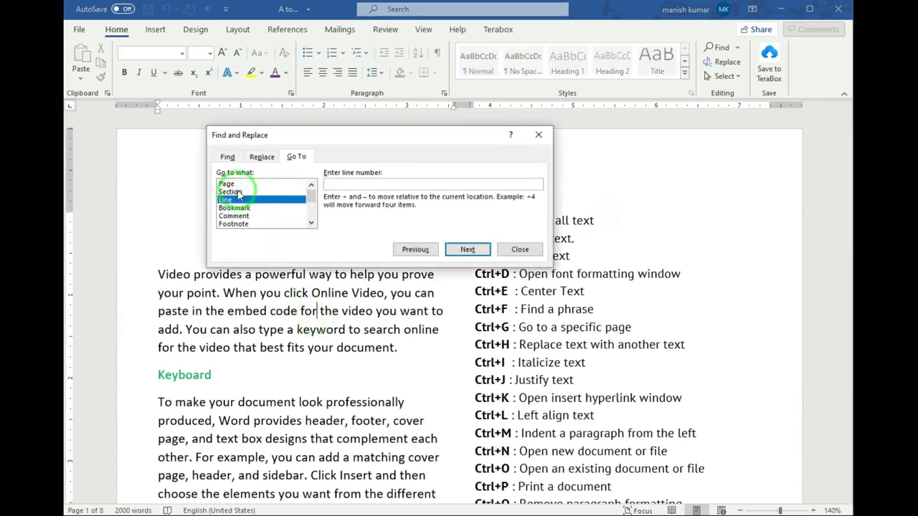
left_click(240, 185)
left_click(233, 192)
left_click(233, 184)
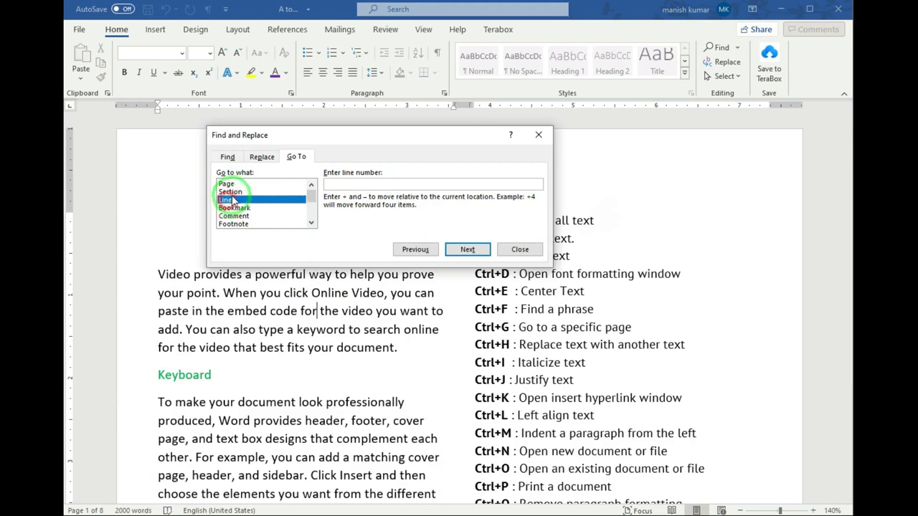
left_click(230, 192)
left_click(228, 184)
left_click(230, 192)
left_click(226, 200)
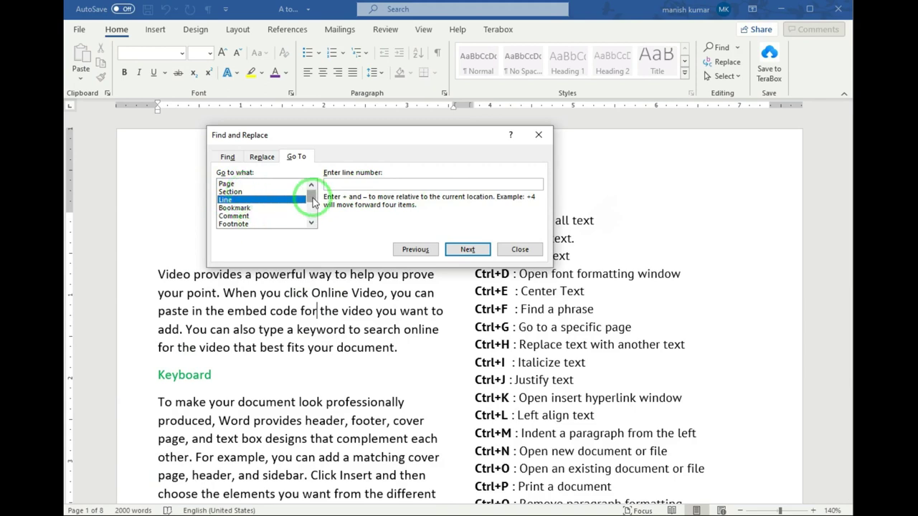
left_click_drag(313, 203, 319, 191)
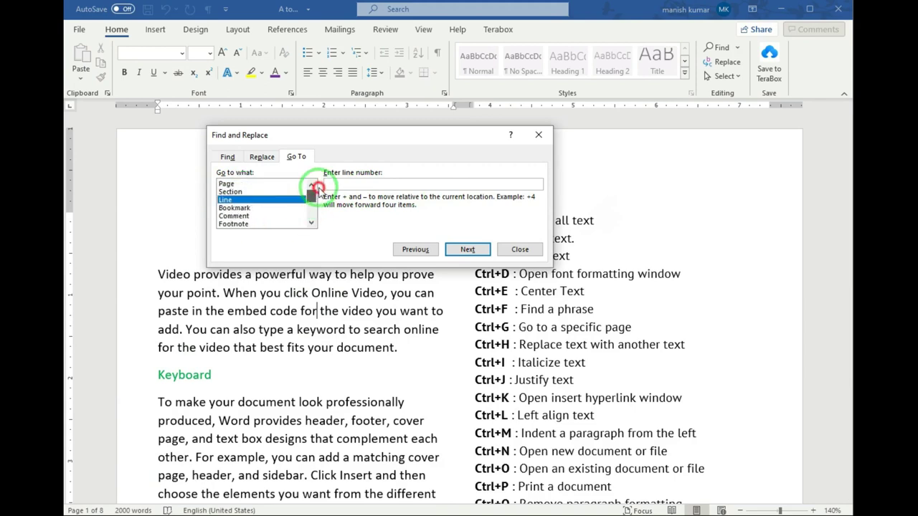
left_click(521, 249)
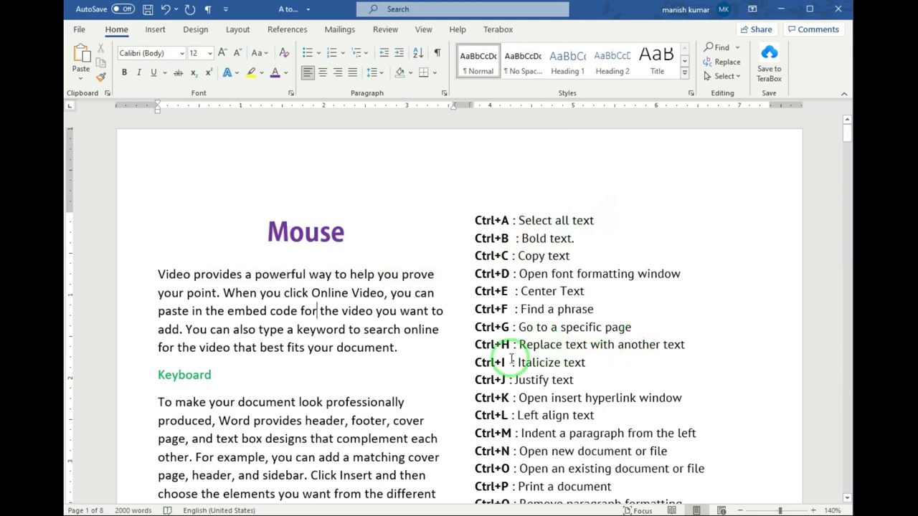
mouse_move(474, 345)
left_mouse_down()
mouse_move(702, 355)
mouse_move(695, 346)
left_mouse_up()
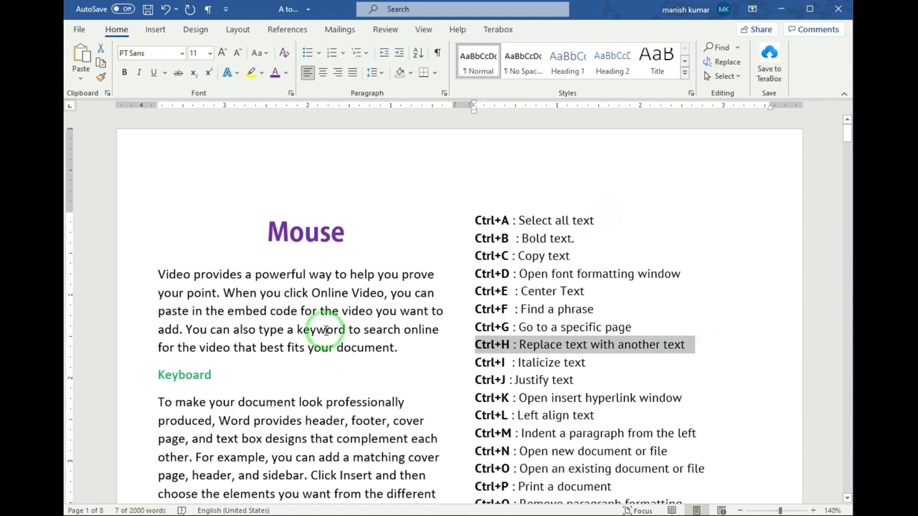
left_click(262, 276)
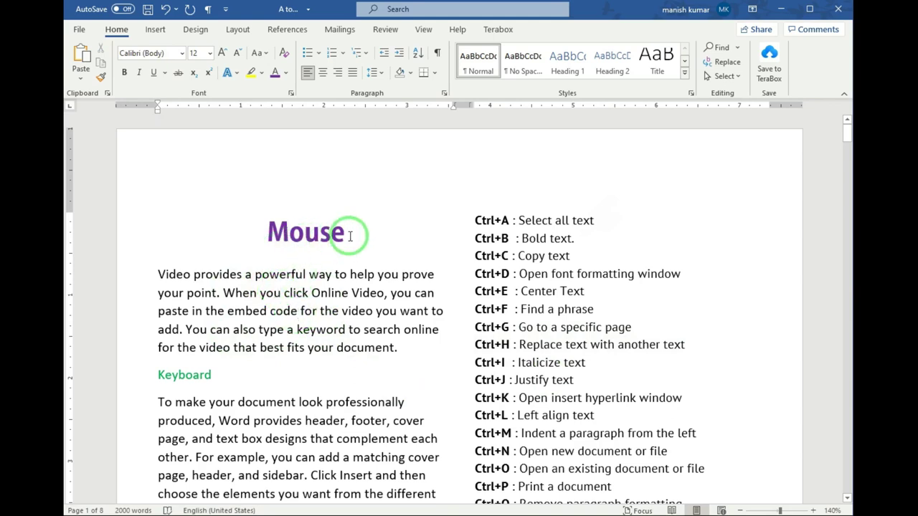
left_click_drag(350, 236, 259, 230)
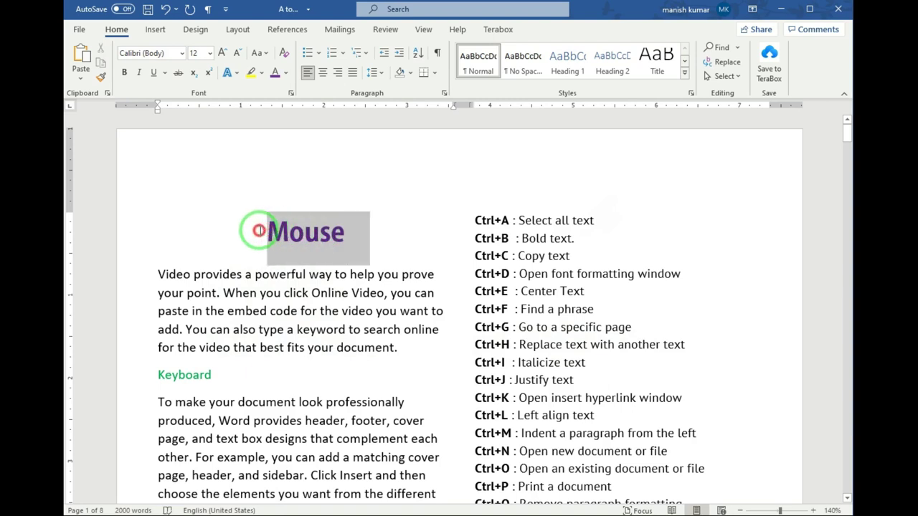
left_click(334, 267)
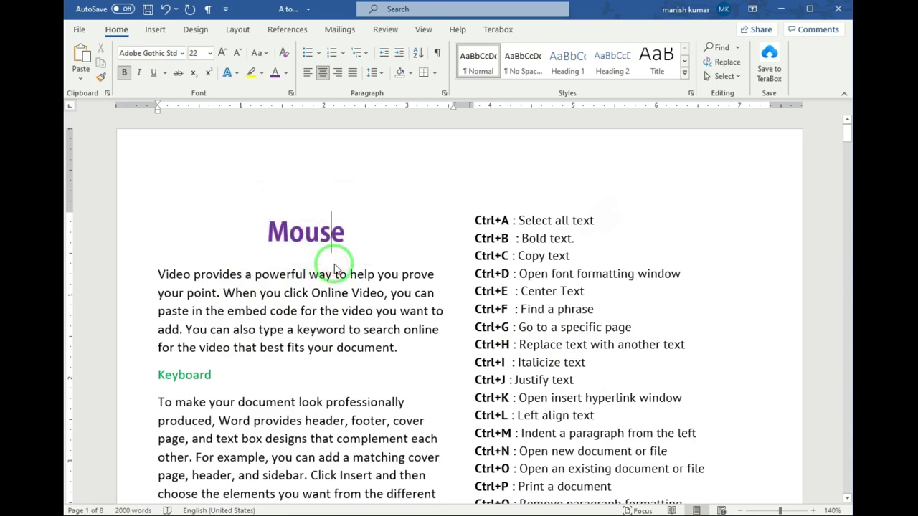
left_click_drag(848, 133, 848, 184)
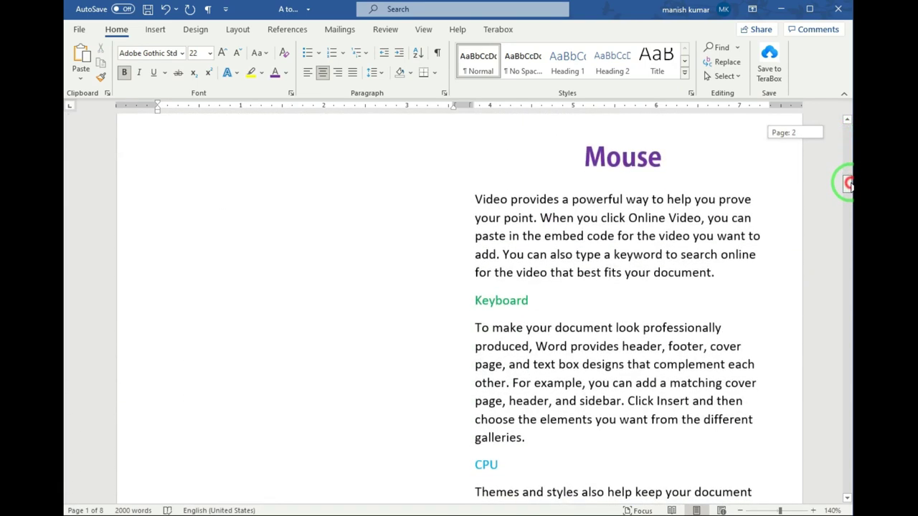
mouse_move(849, 183)
left_mouse_down()
mouse_move(837, 319)
mouse_move(847, 116)
left_mouse_up()
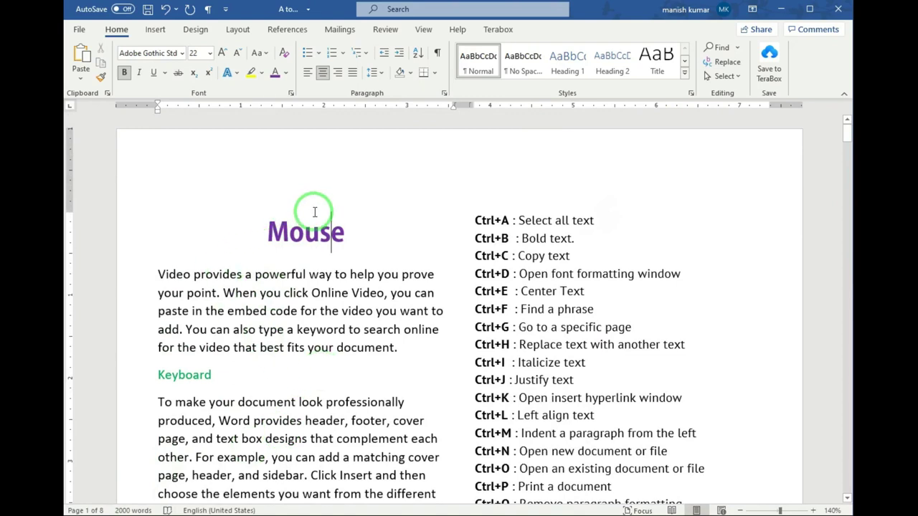
left_click_drag(368, 236, 246, 233)
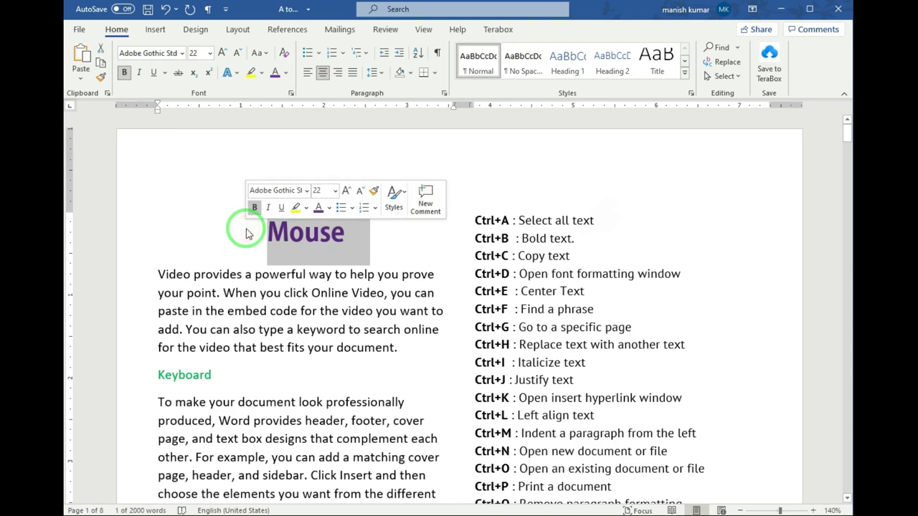
left_click(309, 293)
mouse_move(702, 345)
left_mouse_down()
mouse_move(448, 342)
mouse_move(474, 345)
left_mouse_up()
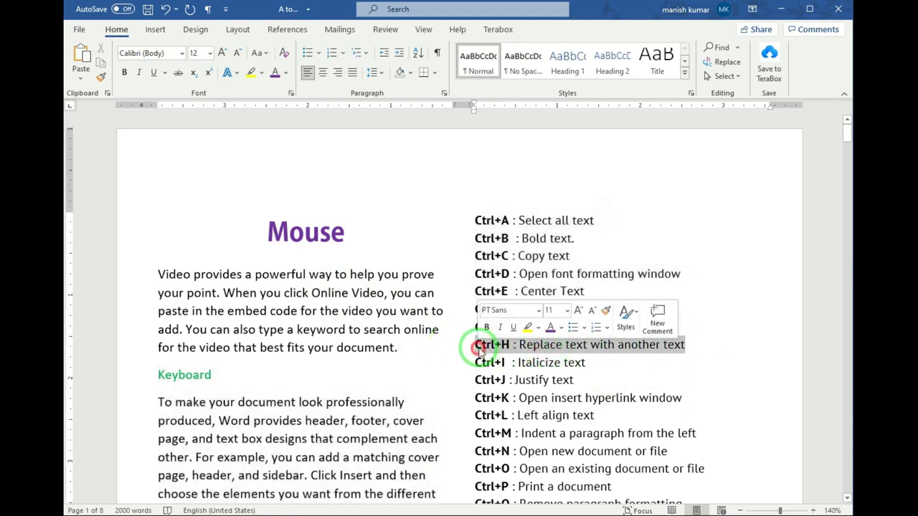
left_click(379, 290)
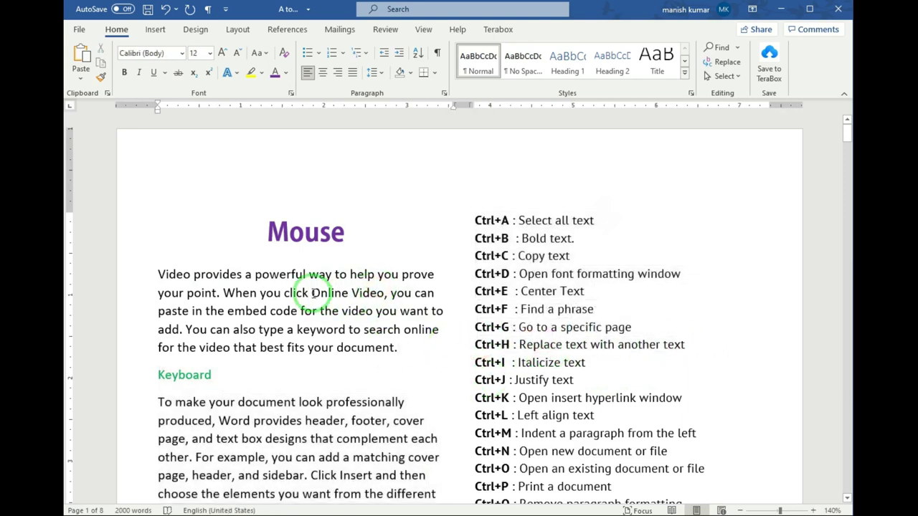
Use Find and Replace to change every 'mouse' to 'CPU', then close the window.
key("ctrl+h")
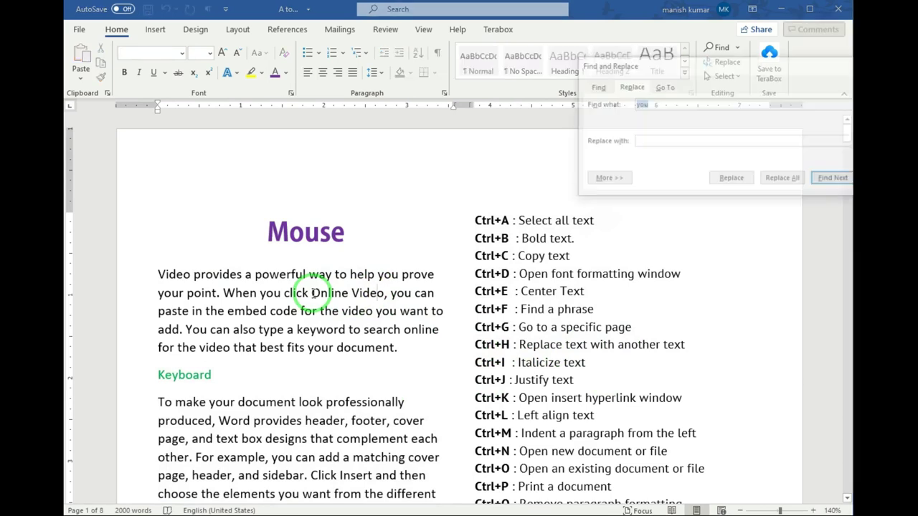
left_click_drag(706, 73, 518, 194)
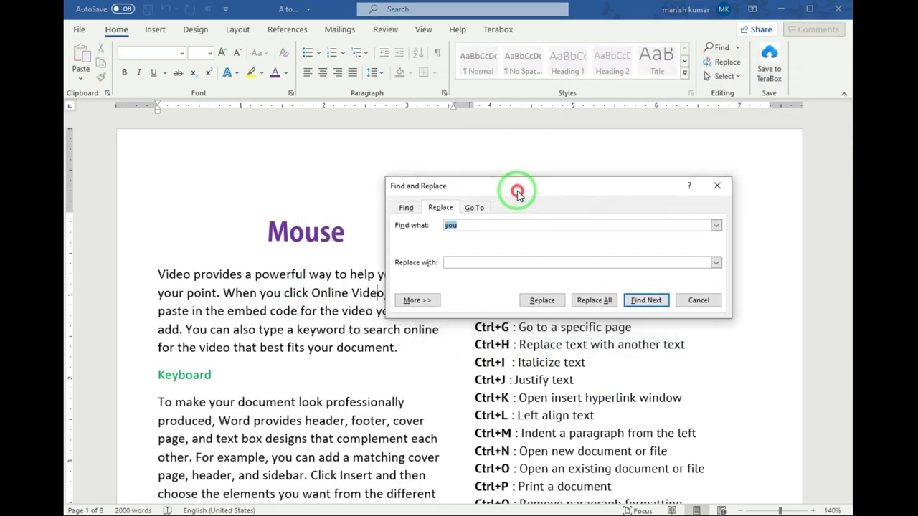
left_click_drag(517, 194, 523, 169)
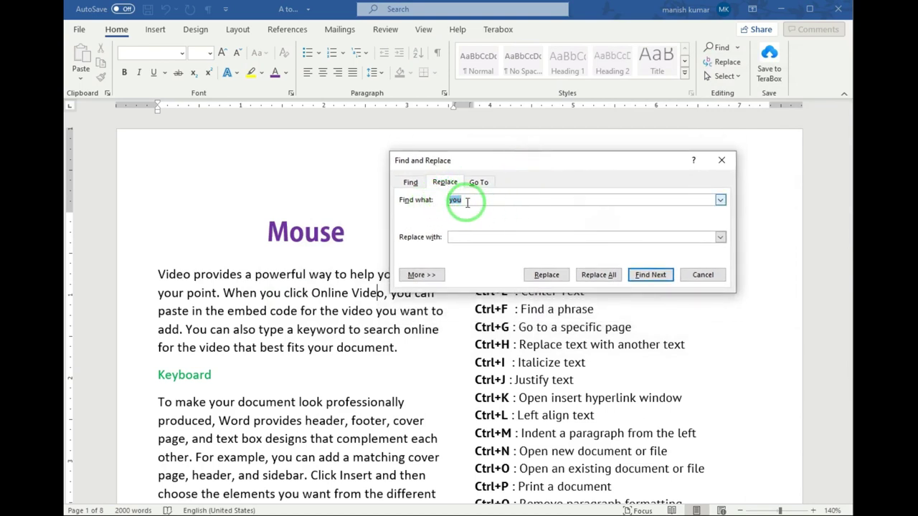
left_click(432, 203)
type("mouse")
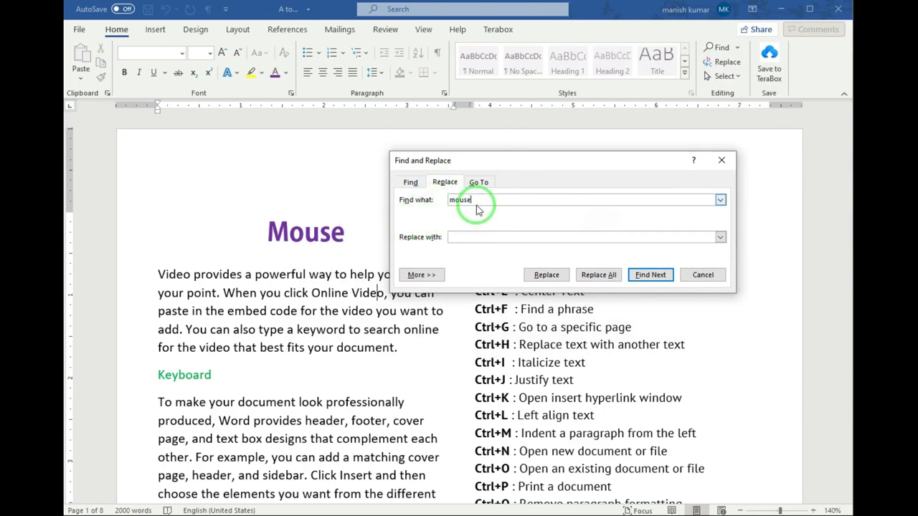
left_click(467, 237)
type("CPU")
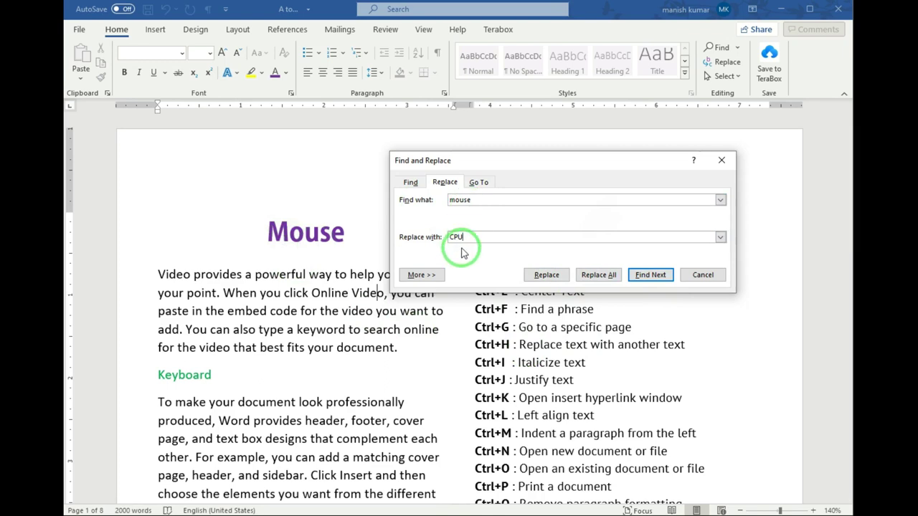
left_click(599, 280)
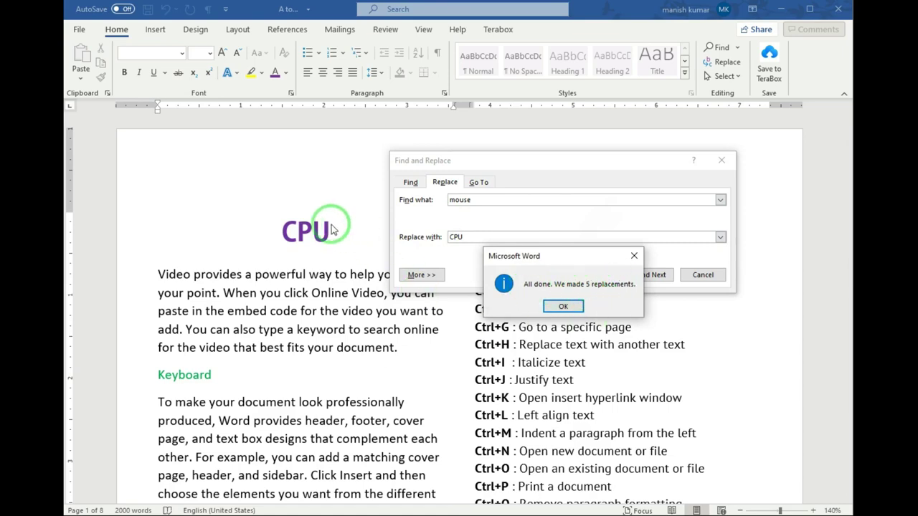
left_click(564, 308)
scroll(564, 308, "down", 3)
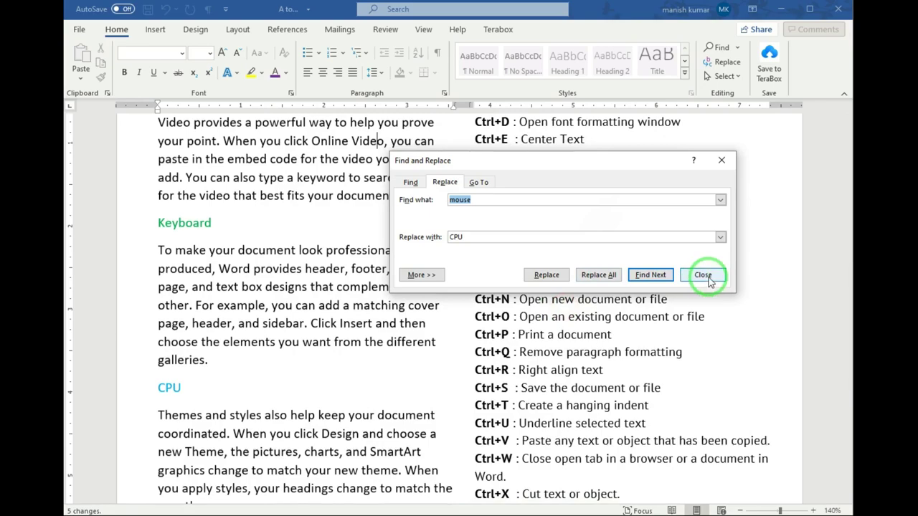
left_click(703, 274)
mouse_move(849, 149)
left_mouse_down()
mouse_move(840, 406)
mouse_move(848, 122)
left_mouse_up()
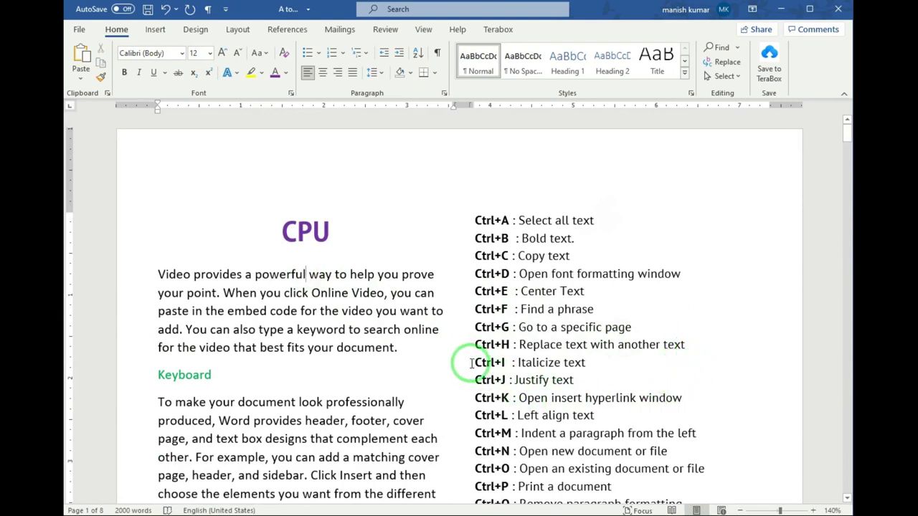
Apply and then remove italic on the CPU heading so it ends upright.
left_click_drag(470, 363, 603, 365)
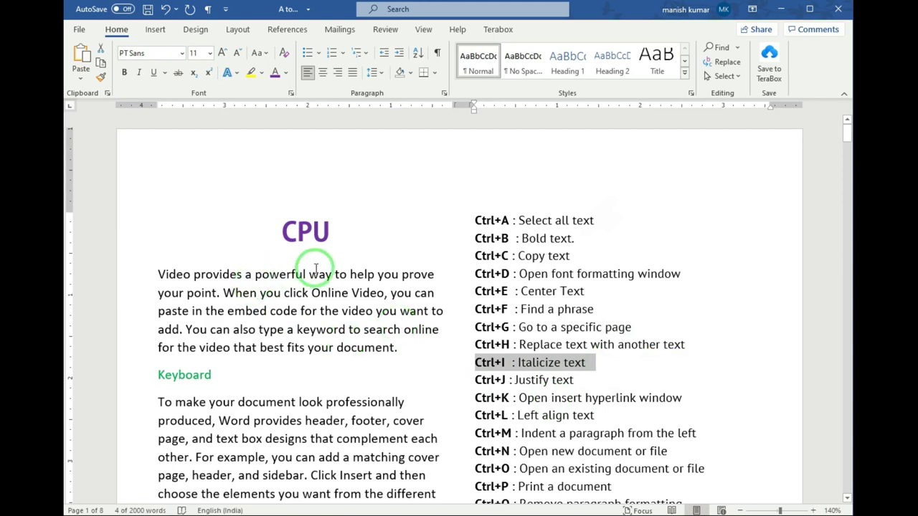
left_click_drag(354, 231, 283, 237)
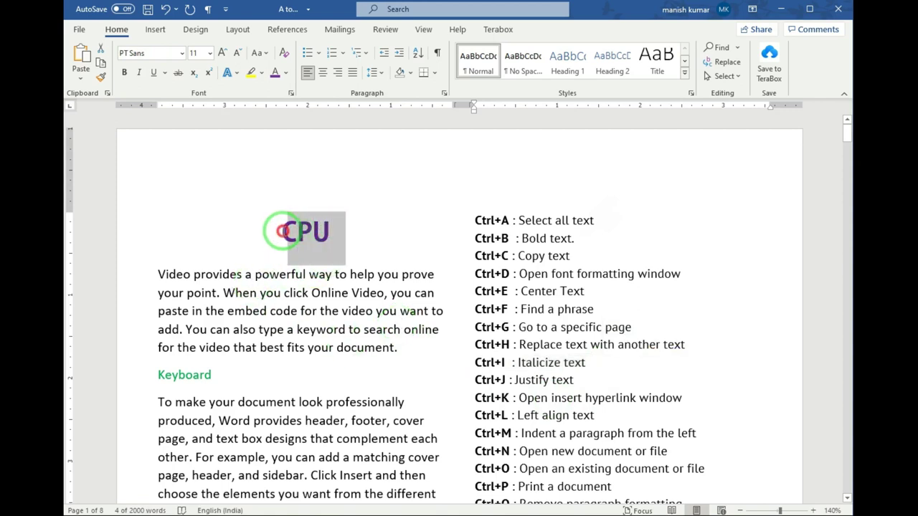
left_click(140, 75)
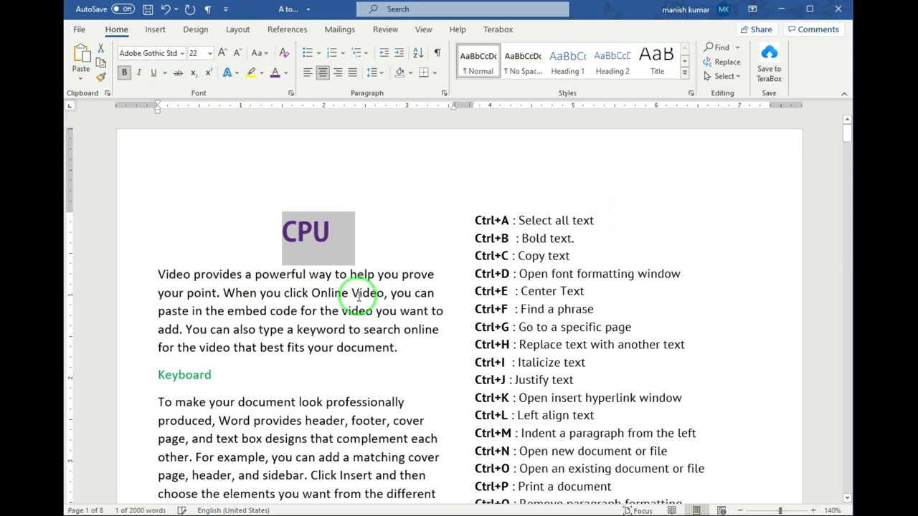
key("ctrl+i")
key("ctrl+i")
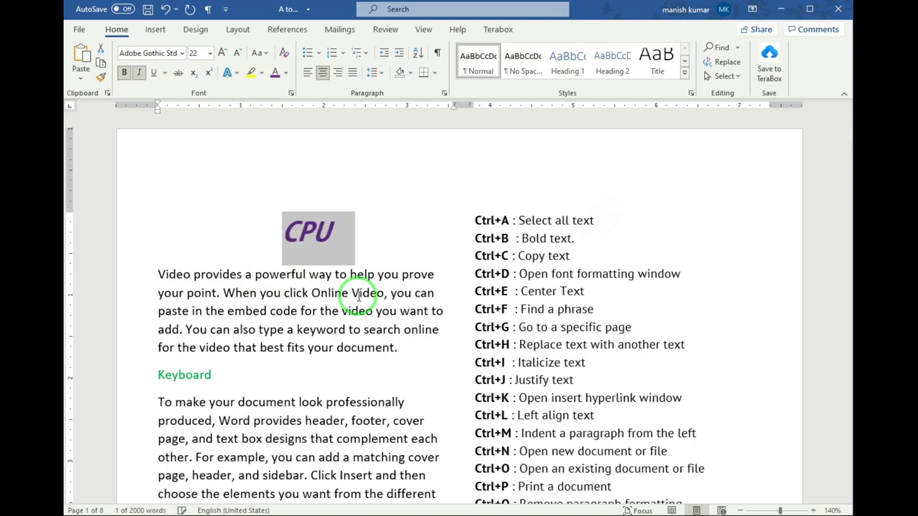
key("ctrl+i")
key("ctrl+i")
key("ctrl+i")
key("ctrl+i")
key("ctrl+i")
key("ctrl+i")
key("ctrl+i")
key("ctrl+i")
key("ctrl+i")
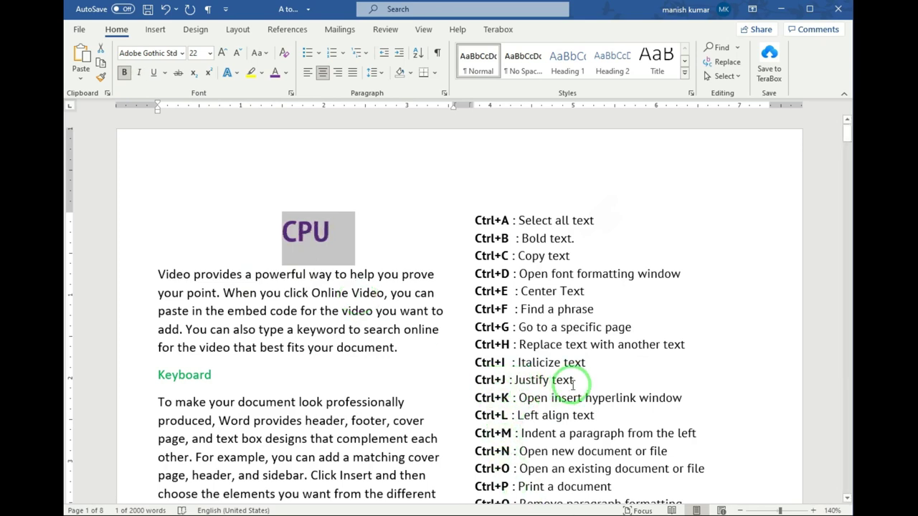
left_click_drag(581, 381, 476, 380)
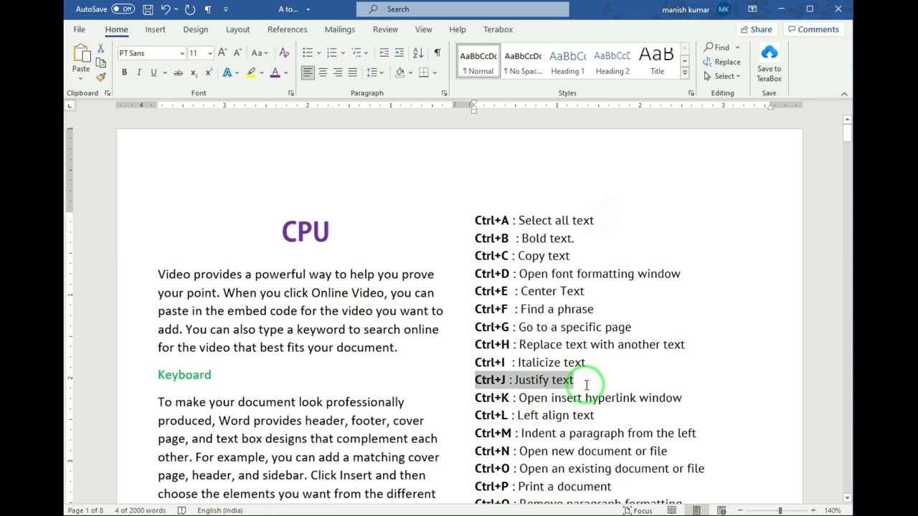
left_click(375, 328)
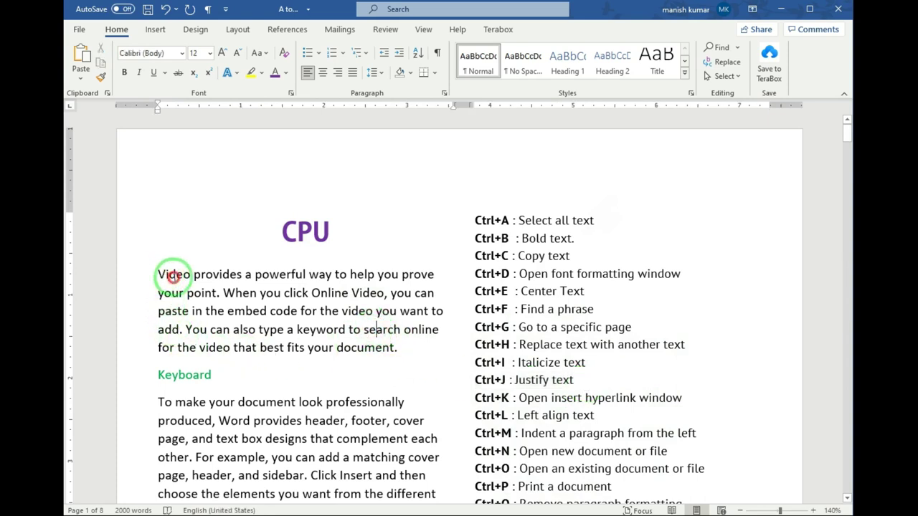
Justify the 'Video provides…' paragraph with Ctrl+J and the Justify button.
left_click_drag(172, 277, 420, 344)
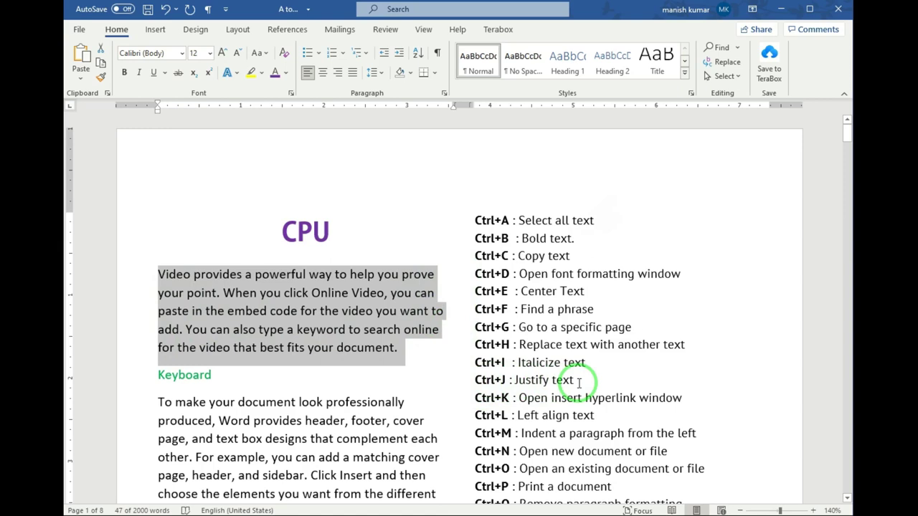
left_click(270, 311)
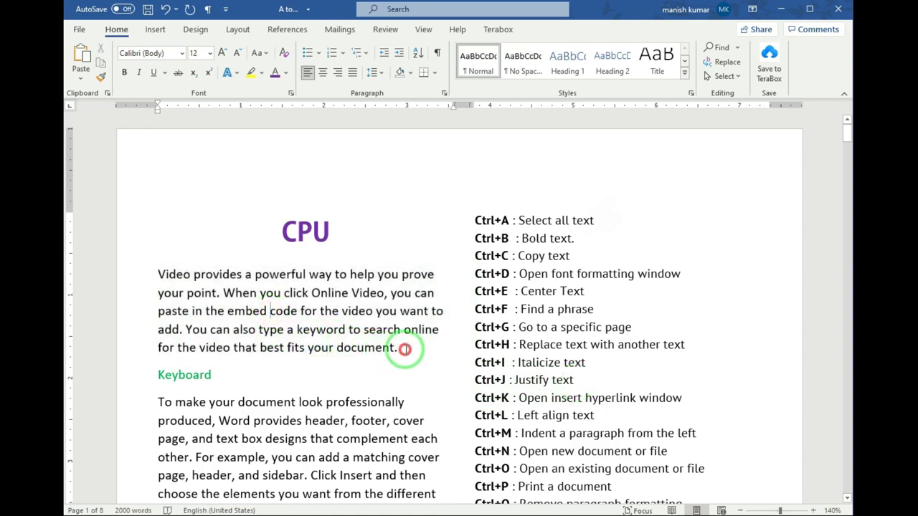
mouse_move(405, 350)
left_mouse_down()
mouse_move(159, 274)
mouse_move(293, 367)
left_mouse_up()
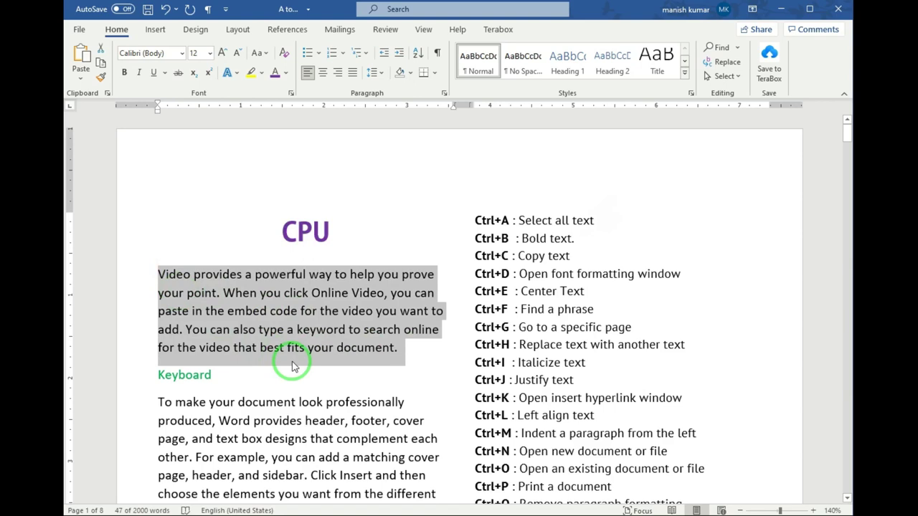
key("ctrl+j")
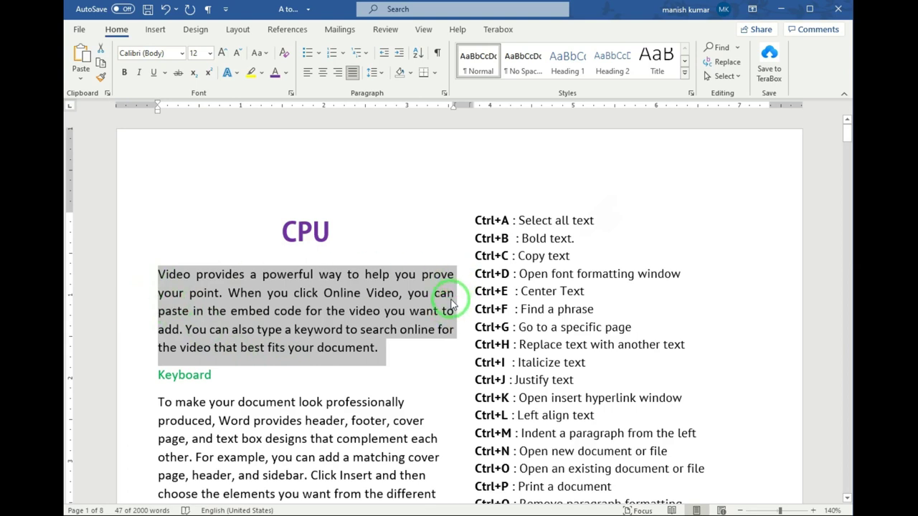
left_click(352, 73)
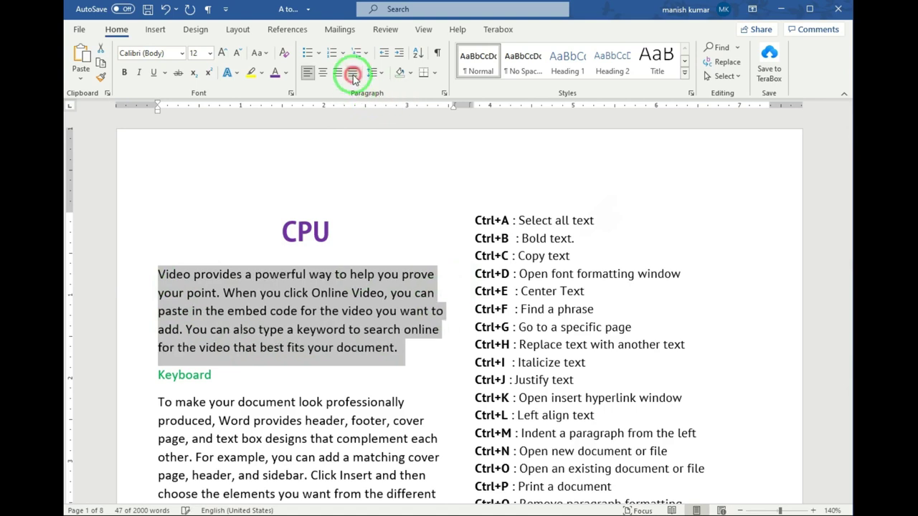
left_click(352, 75)
left_click(353, 75)
left_click(352, 74)
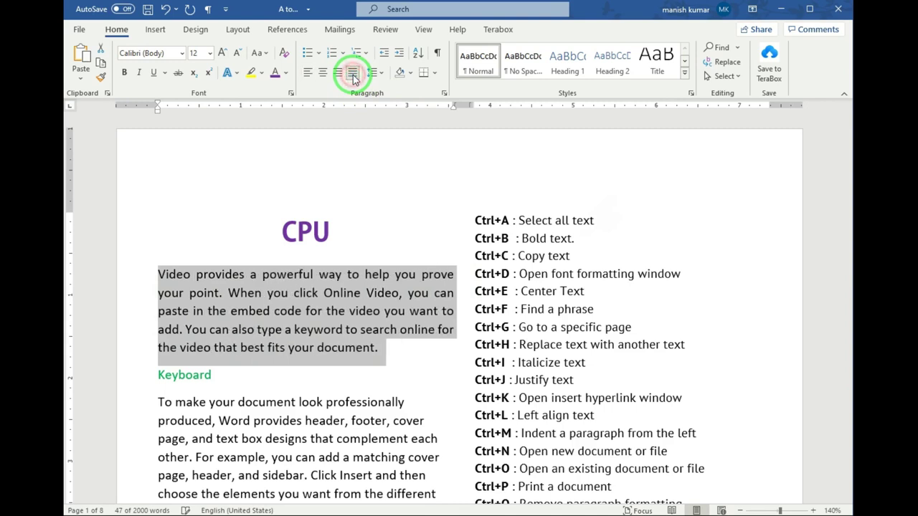
left_click(352, 74)
left_click(353, 74)
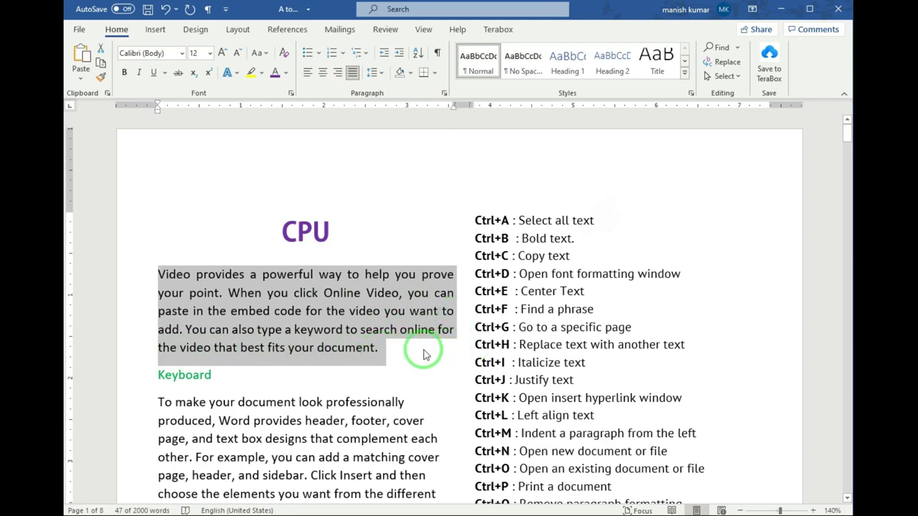
Apply Distributed alignment to the whole first paragraph with Ctrl+Shift+J.
left_click(553, 380)
left_click_drag(553, 380, 475, 380)
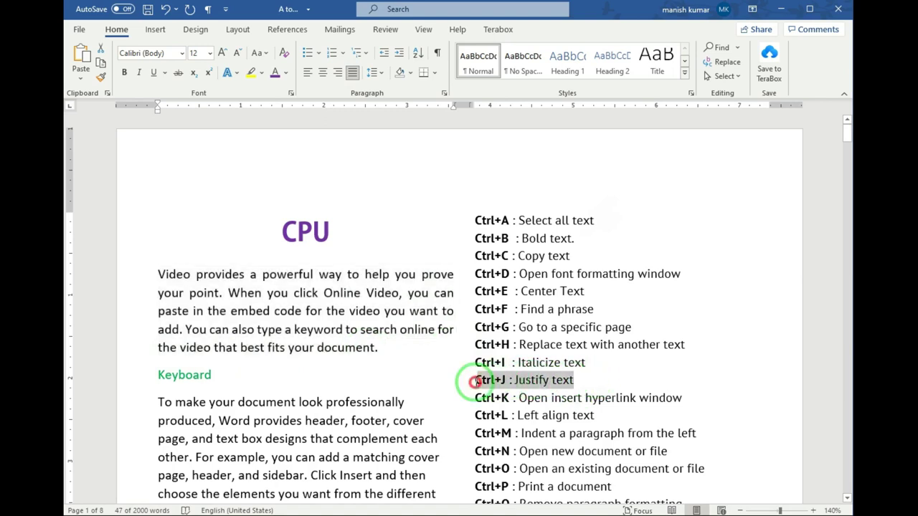
left_click(363, 330)
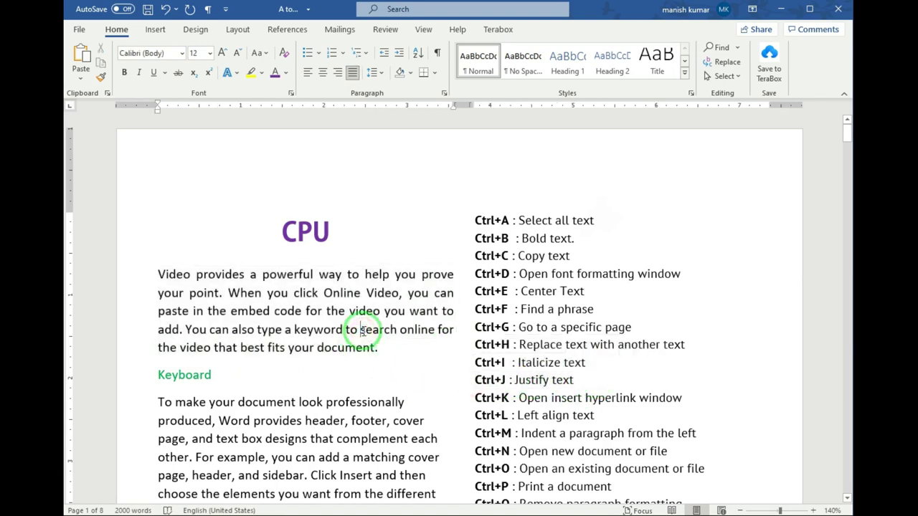
left_click_drag(378, 348, 158, 348)
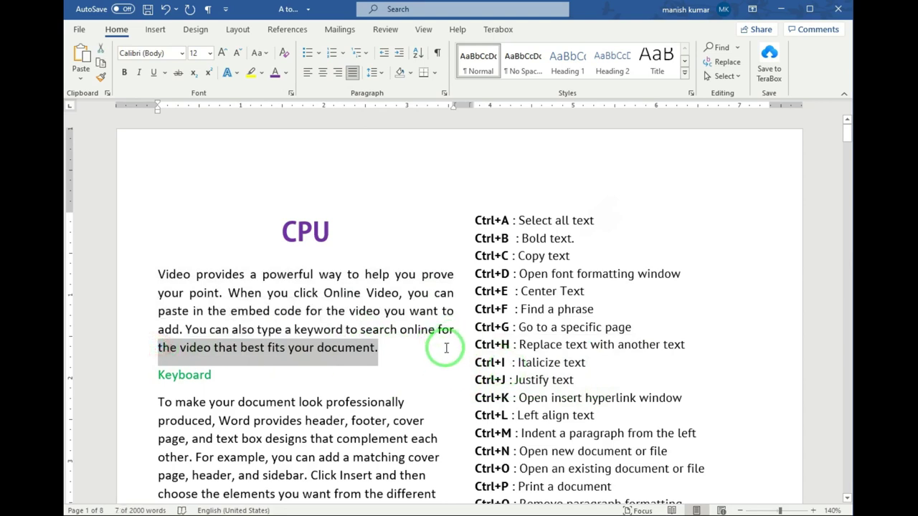
left_click_drag(384, 348, 155, 276)
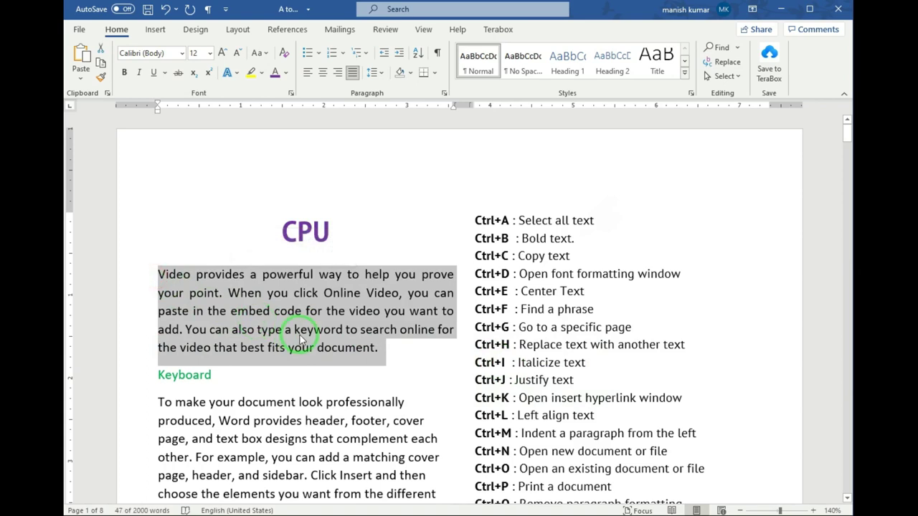
key("ctrl+shift+j")
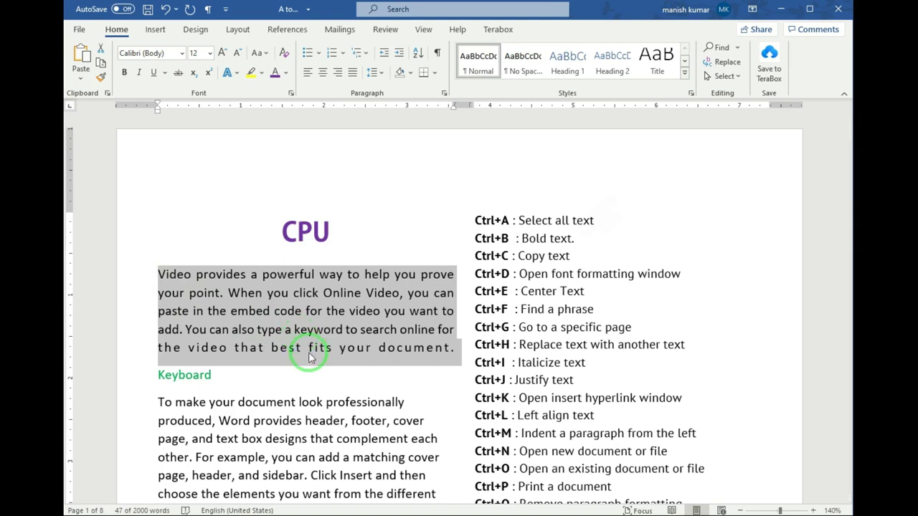
left_click(431, 352)
left_click_drag(457, 350, 166, 278)
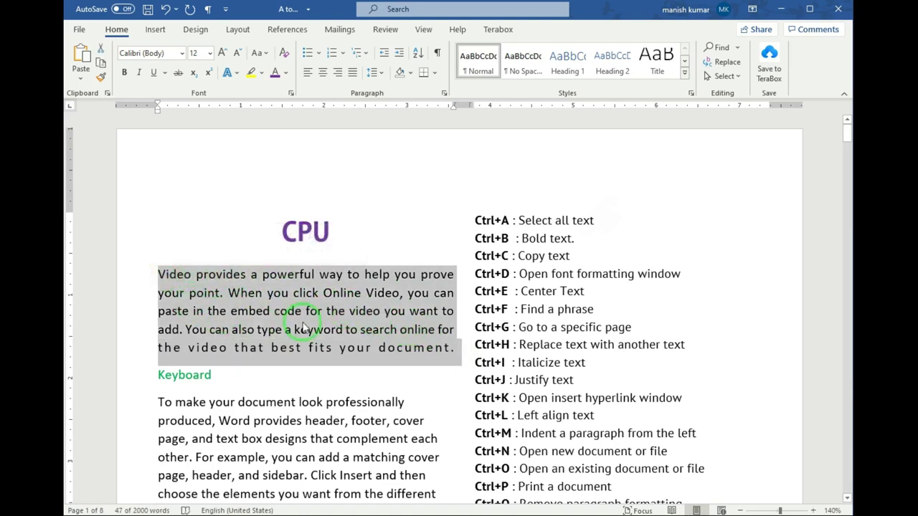
left_click(421, 338)
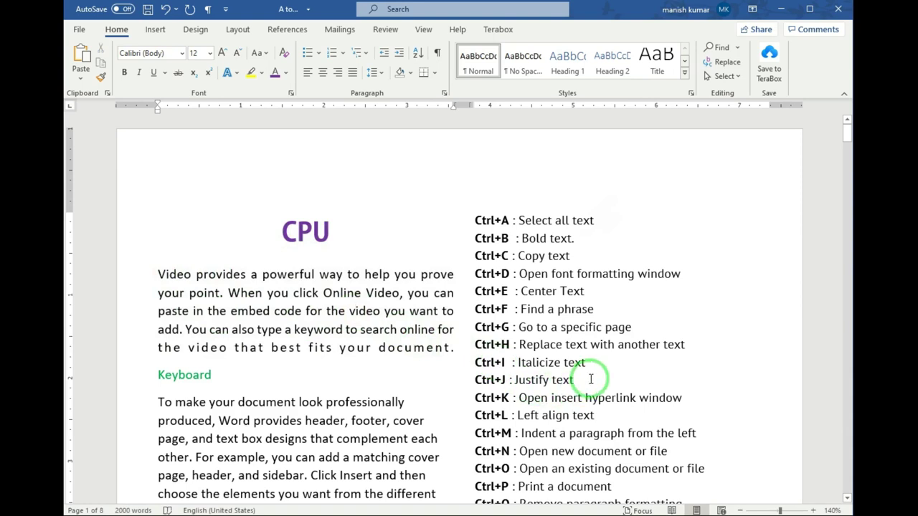
Select the Ctrl+K hyperlink line, place the caret after CPU, and open the File backstage view.
left_click(683, 397)
left_click_drag(683, 397, 474, 399)
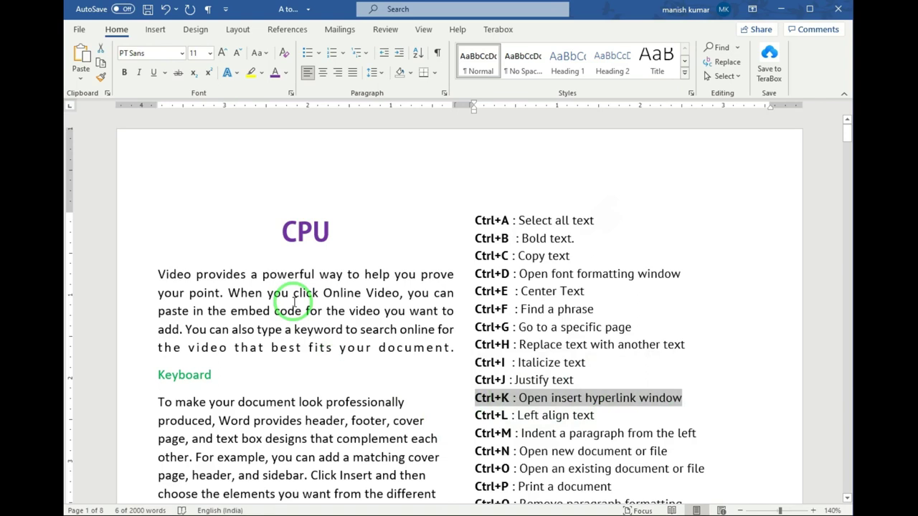
left_click(385, 313)
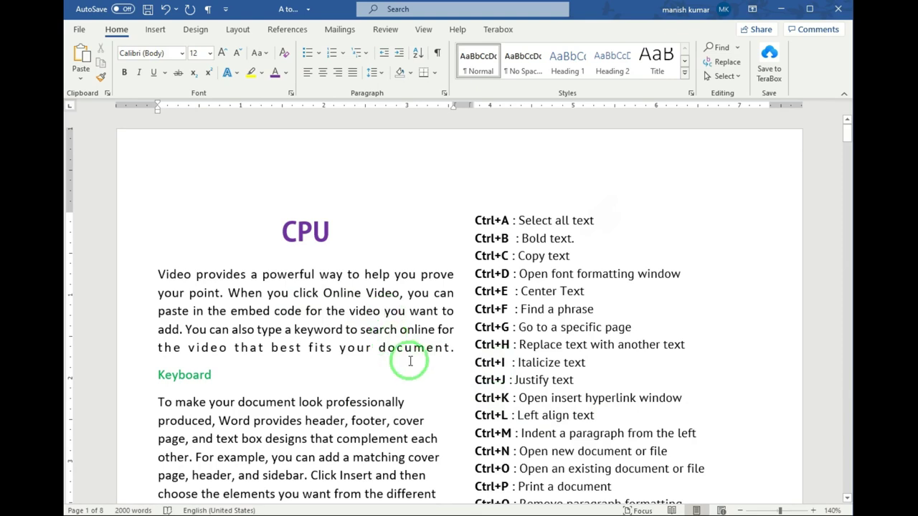
left_click_drag(683, 398, 478, 398)
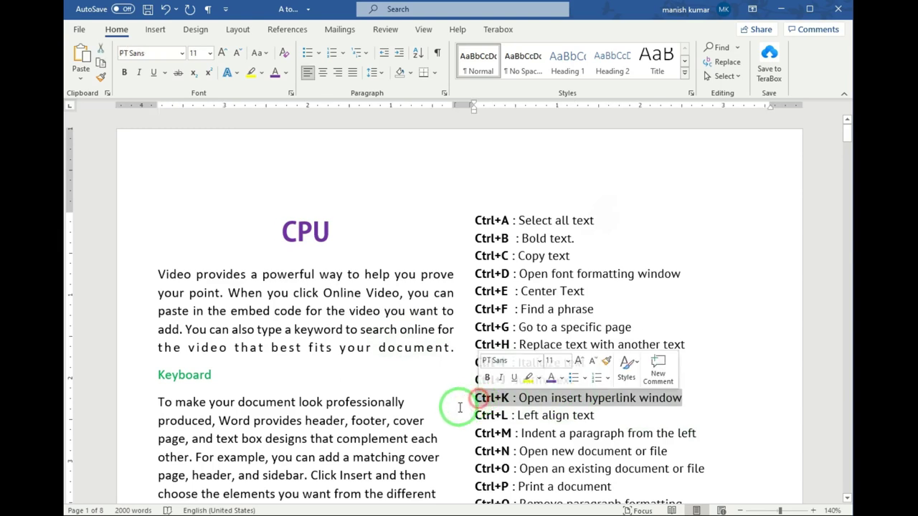
left_click(331, 233)
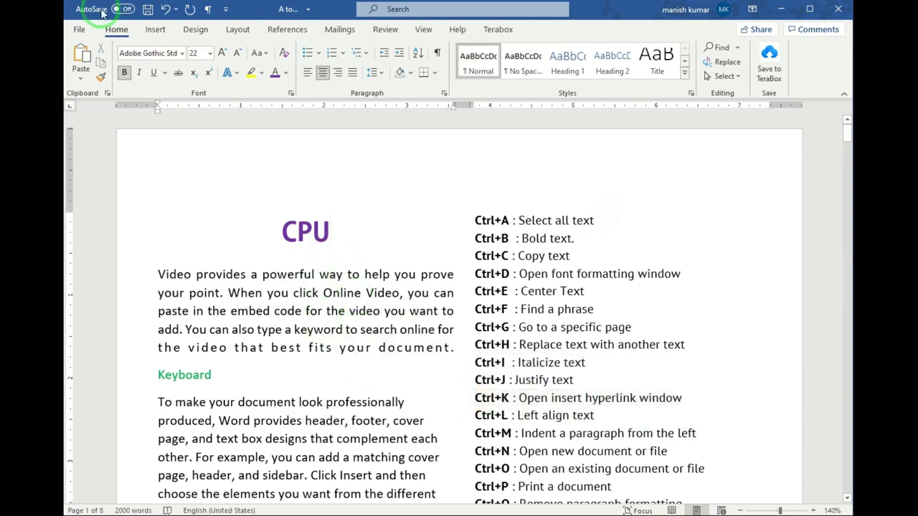
left_click(79, 29)
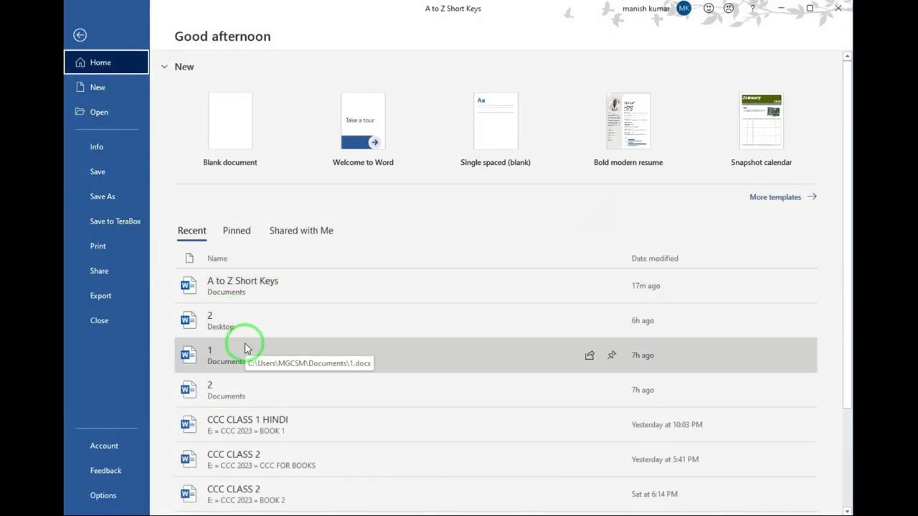
Back in the document, insert an empty line above the CPU heading, type '2' and select it.
left_click(79, 34)
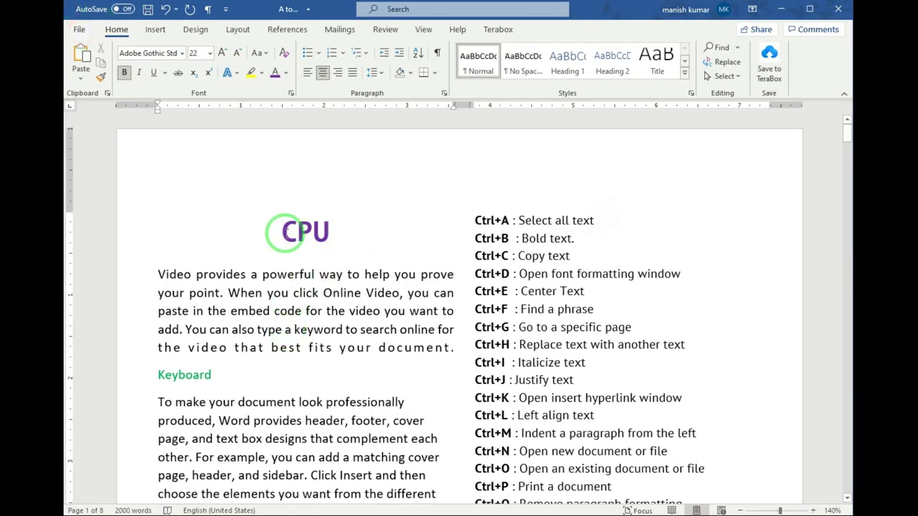
left_click(279, 230)
key("Return")
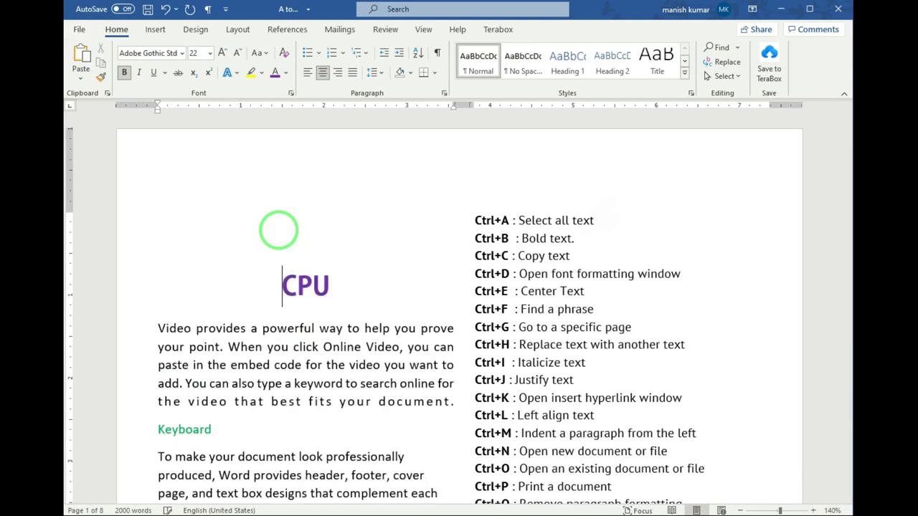
left_click(289, 199)
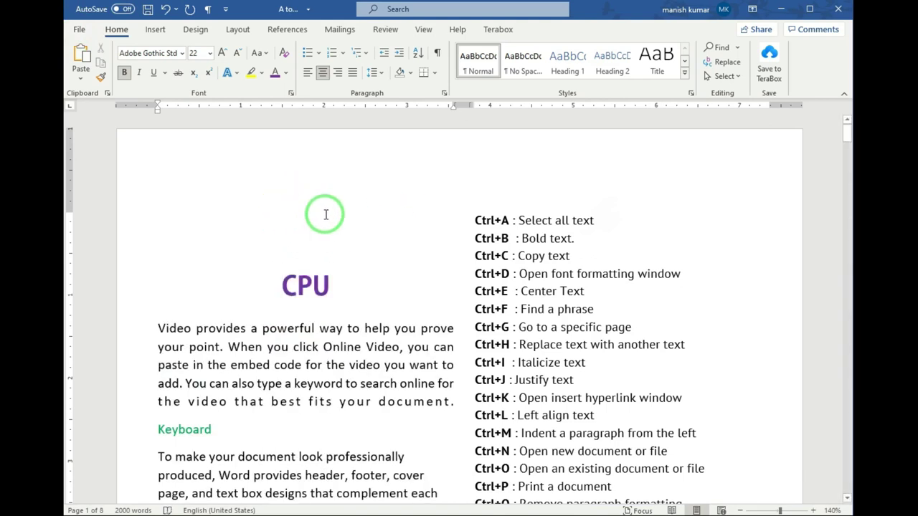
type("2")
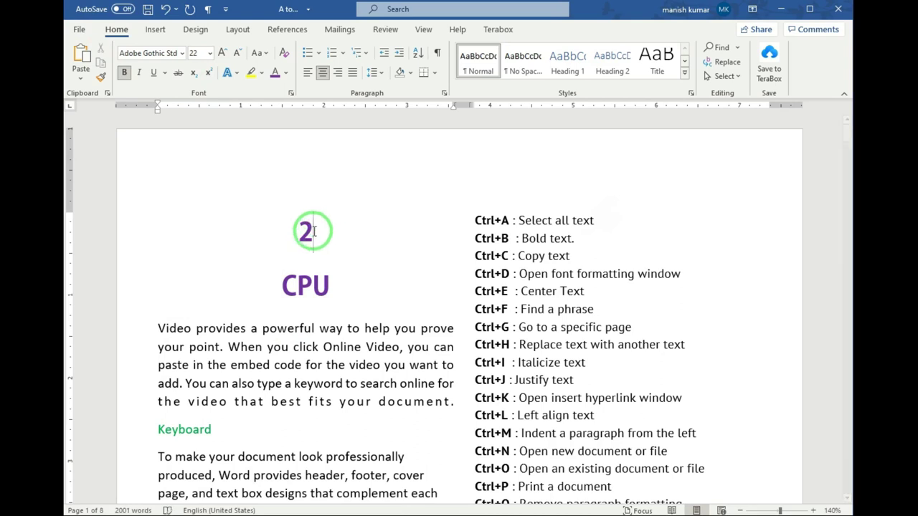
double_click(300, 230)
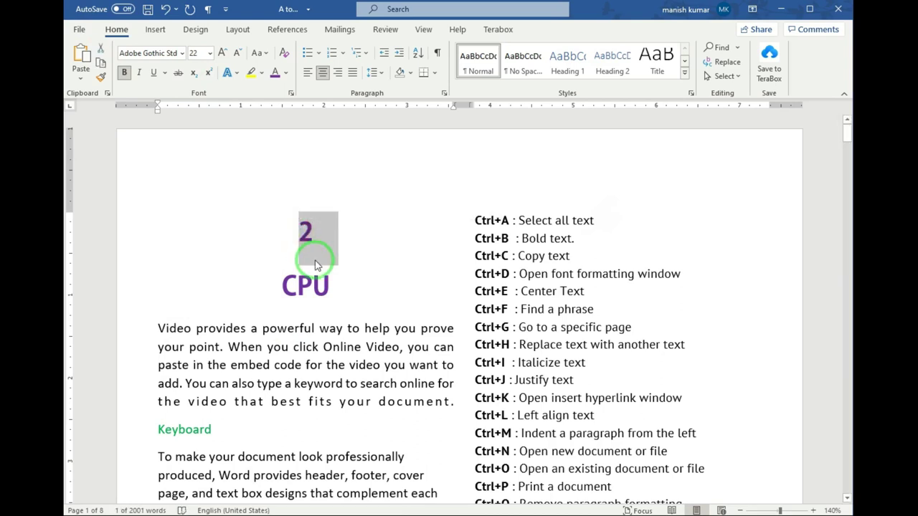
key("ctrl+k")
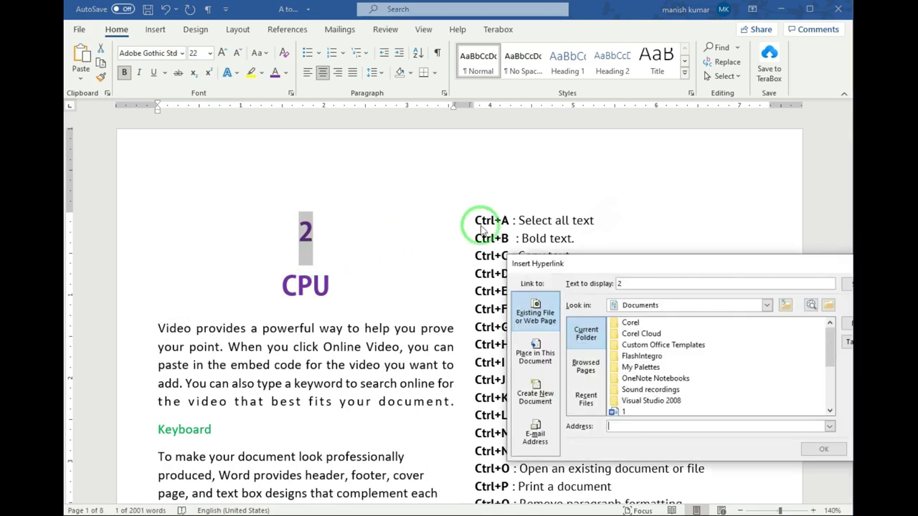
mouse_move(577, 261)
left_mouse_down()
mouse_move(538, 196)
mouse_move(503, 167)
left_mouse_up()
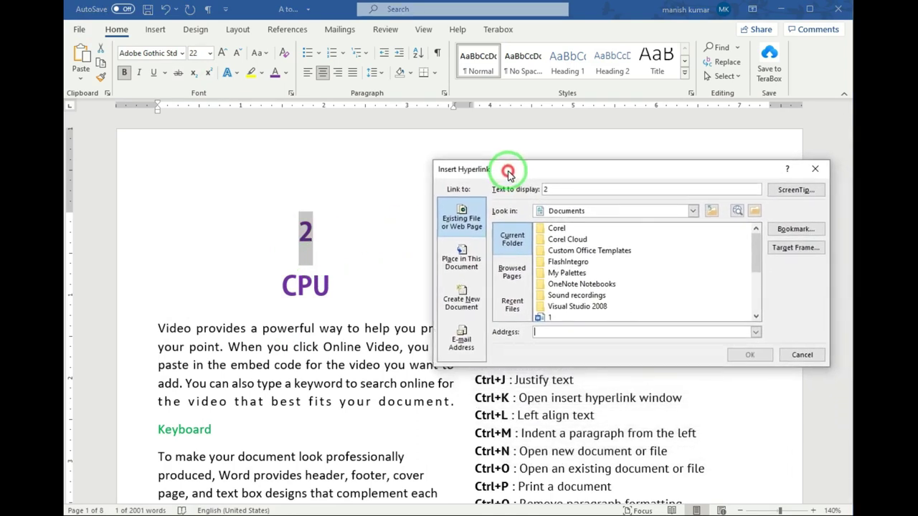
mouse_move(756, 257)
left_mouse_down()
mouse_move(759, 295)
mouse_move(758, 246)
mouse_move(755, 291)
left_mouse_up()
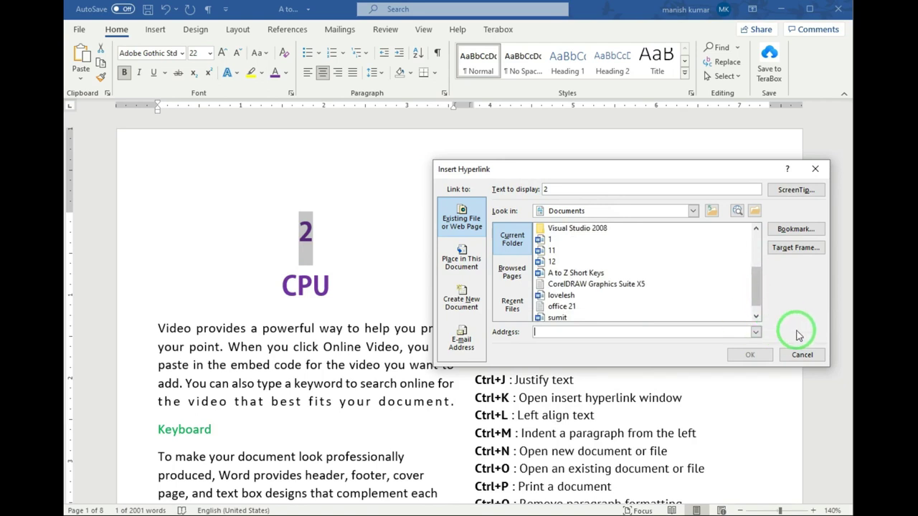
left_click(803, 356)
left_click(79, 29)
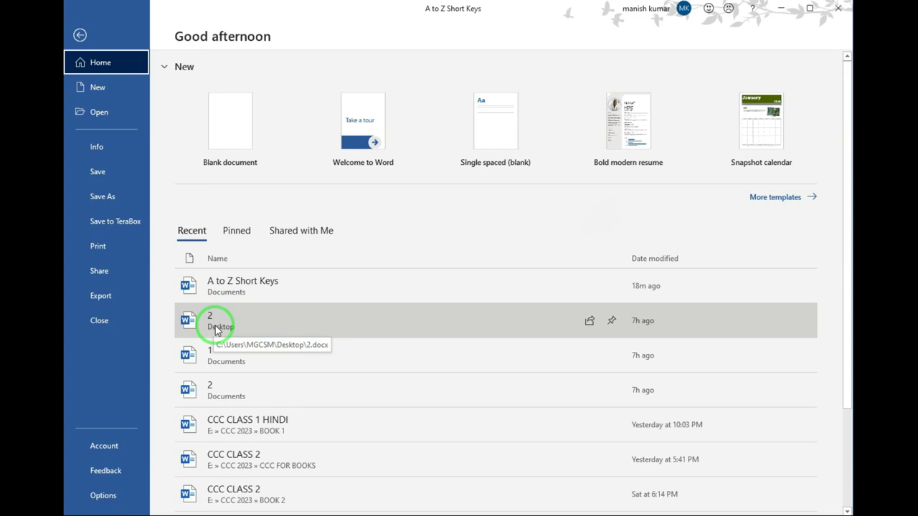
Use Ctrl+K to link the selected '2' to the Desktop file 2.docx.
left_click(79, 35)
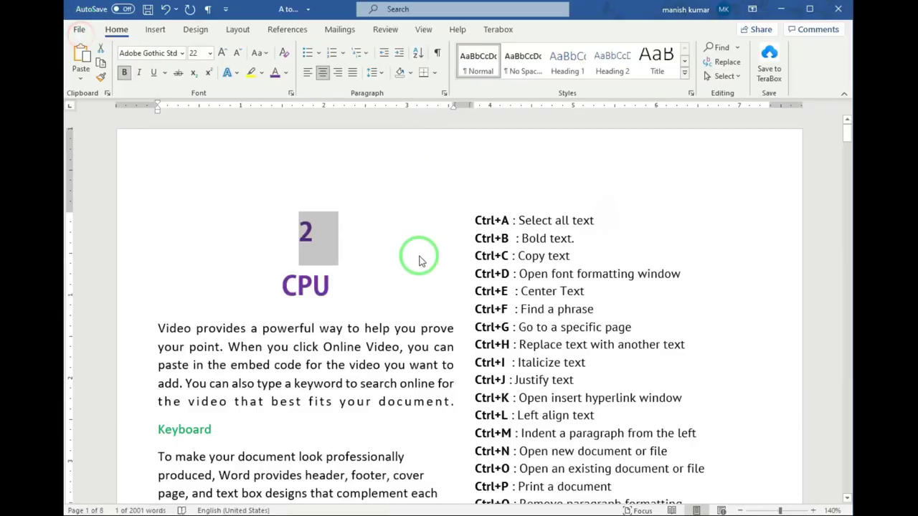
key("ctrl+k")
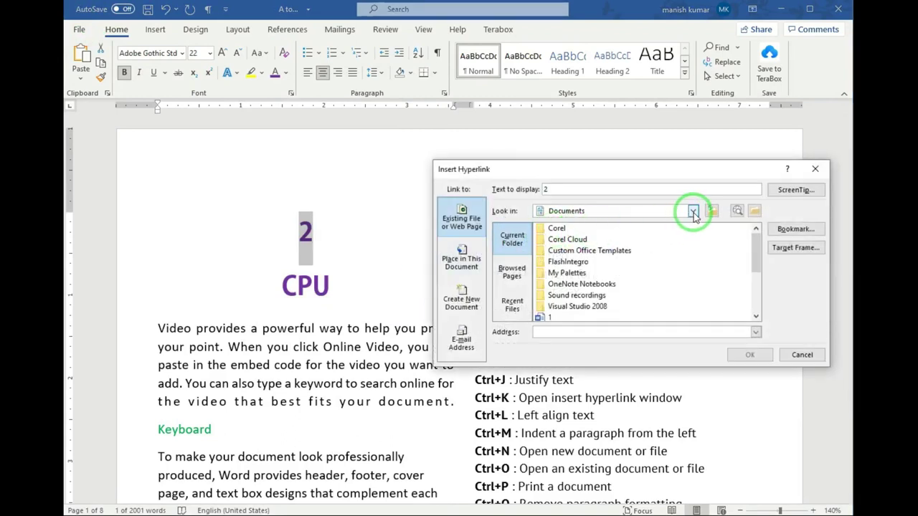
left_click(693, 211)
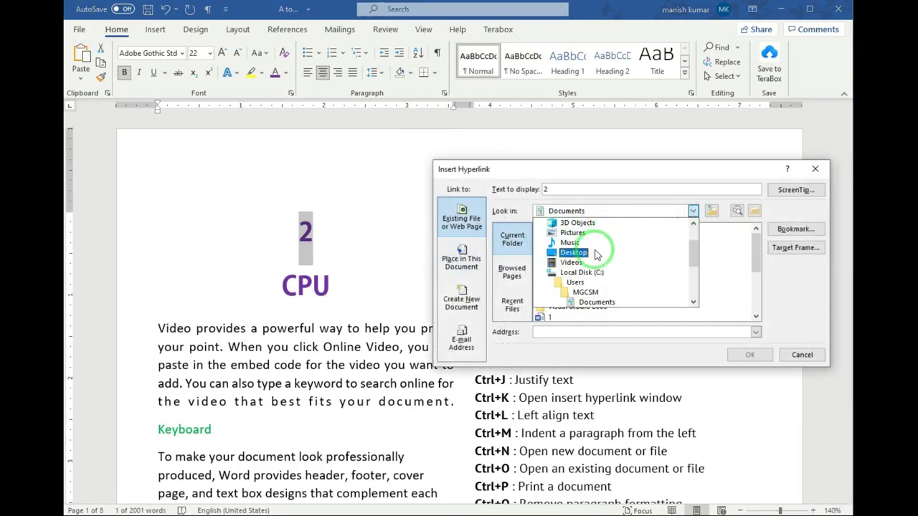
left_click(594, 252)
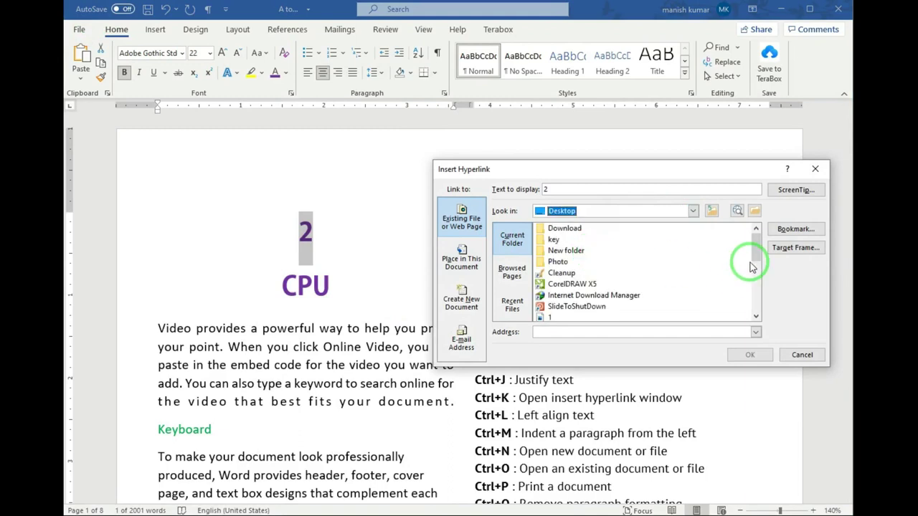
left_click_drag(757, 251, 756, 276)
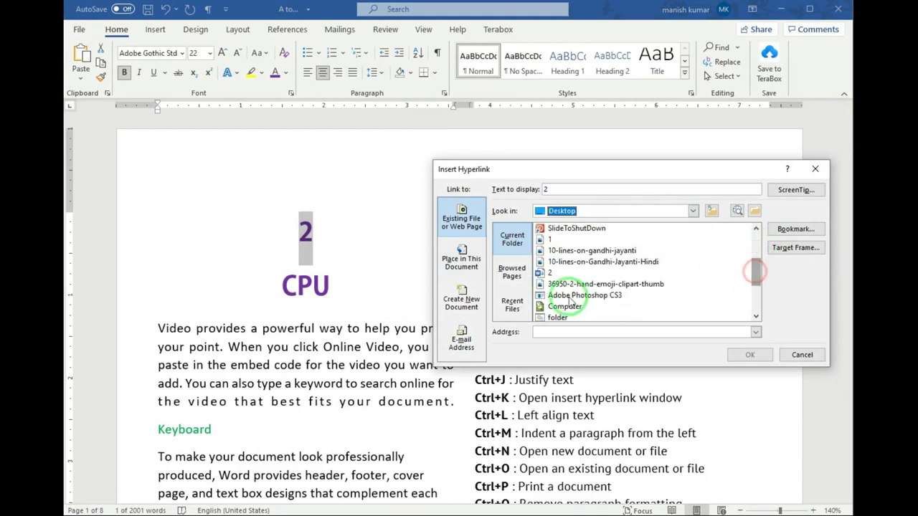
left_click(543, 273)
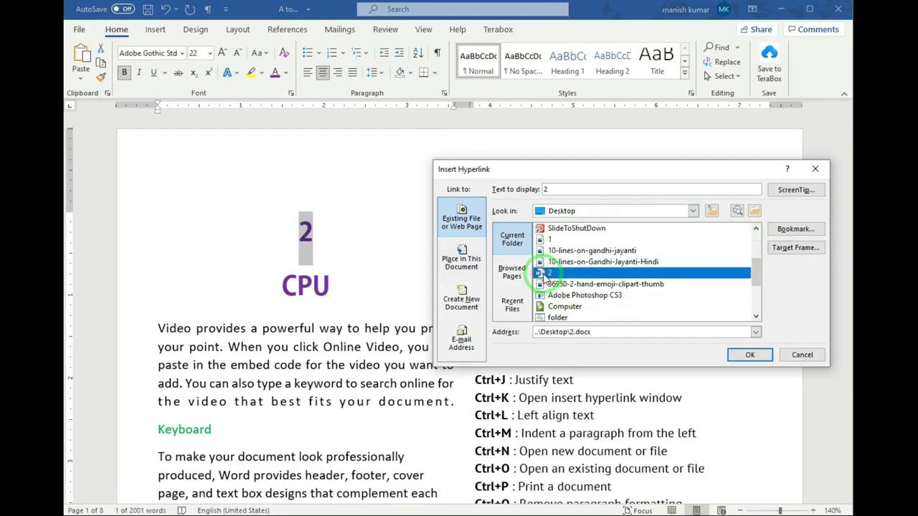
left_click(750, 353)
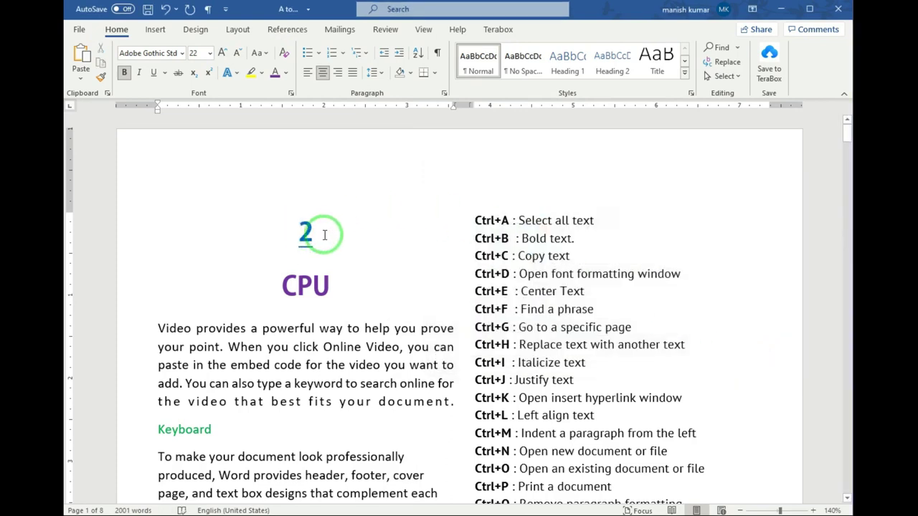
Follow the '2' hyperlink to open document 2 with its red Video paragraphs.
left_click_drag(324, 236, 281, 237)
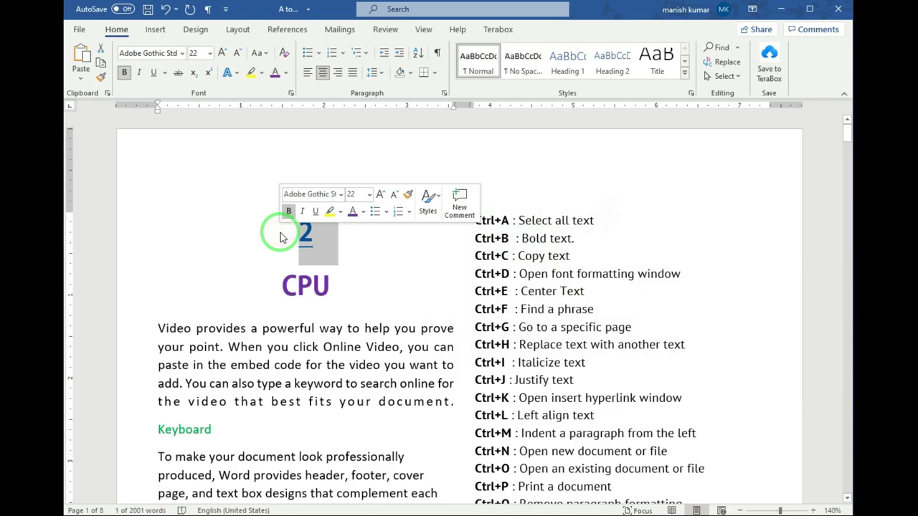
left_click(417, 291)
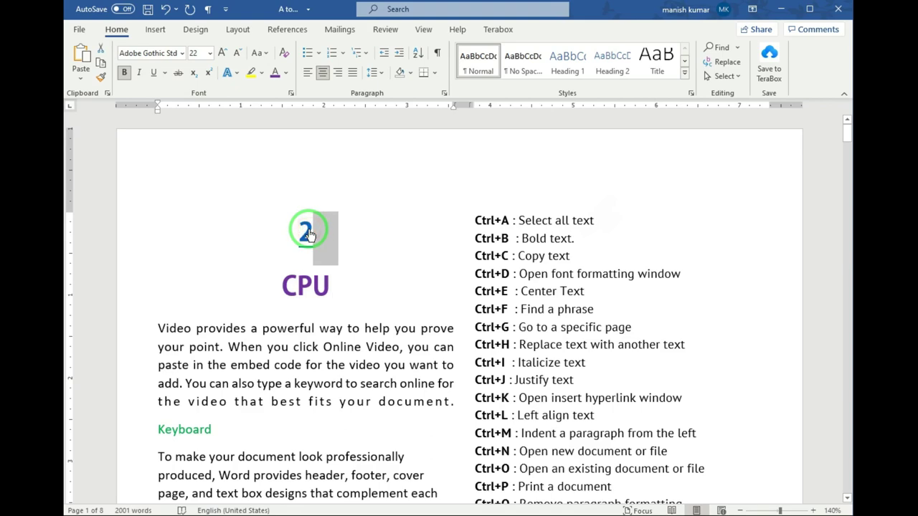
left_click(307, 232, "ctrl")
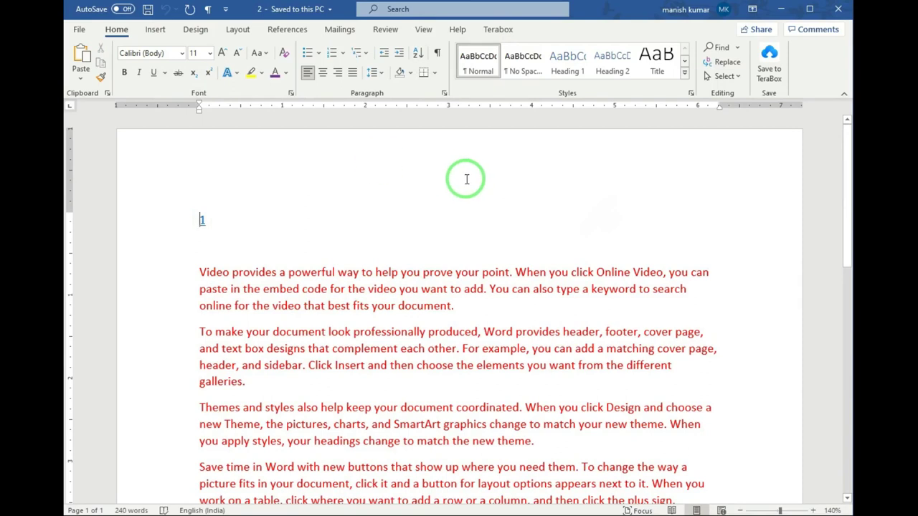
Try the '1' link in document 2, dismiss the cannot-open-file error, then close document 2.
left_click(236, 54)
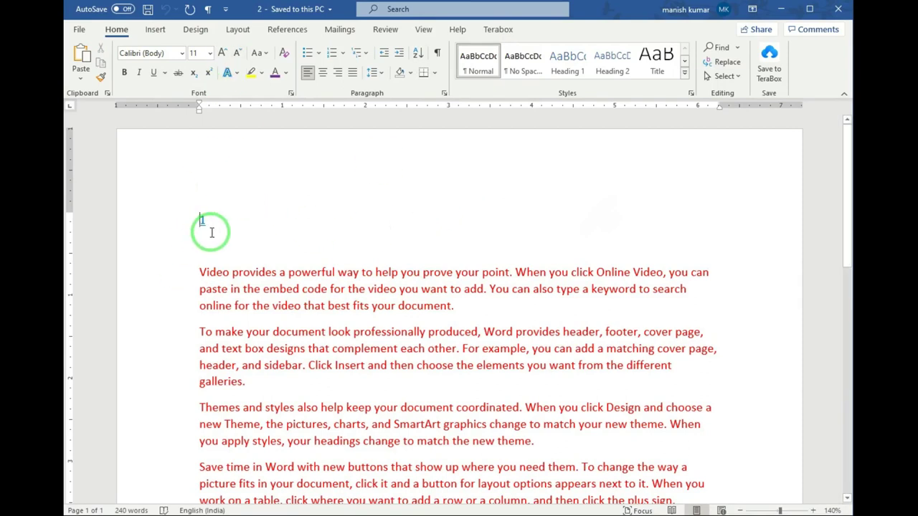
left_click(200, 224)
left_click(203, 225, "ctrl")
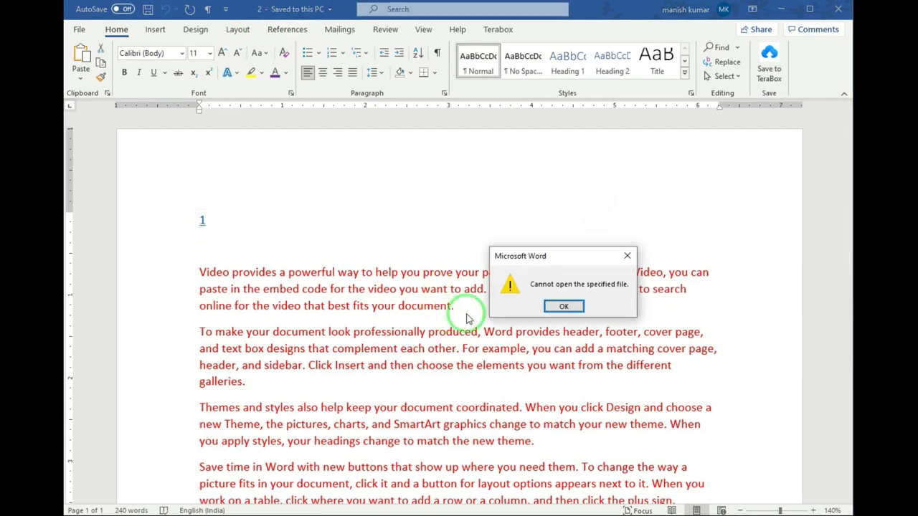
left_click(564, 306)
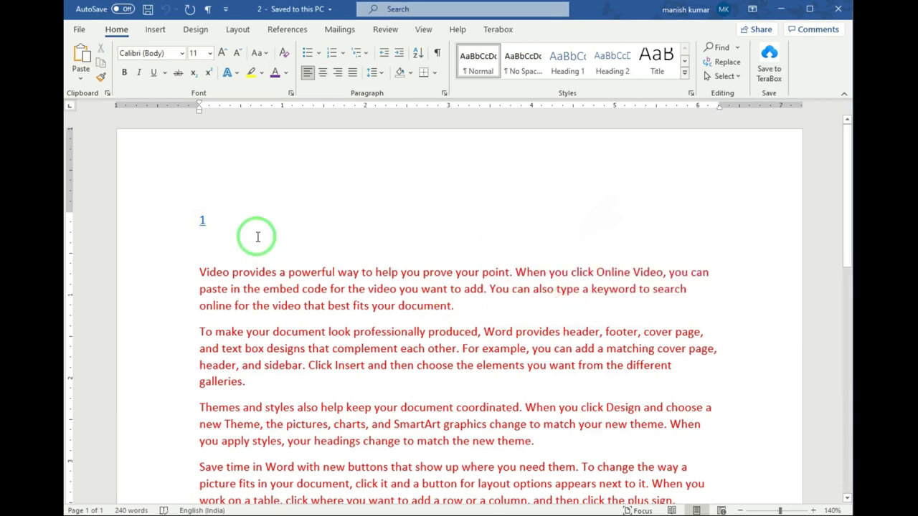
left_click(838, 8)
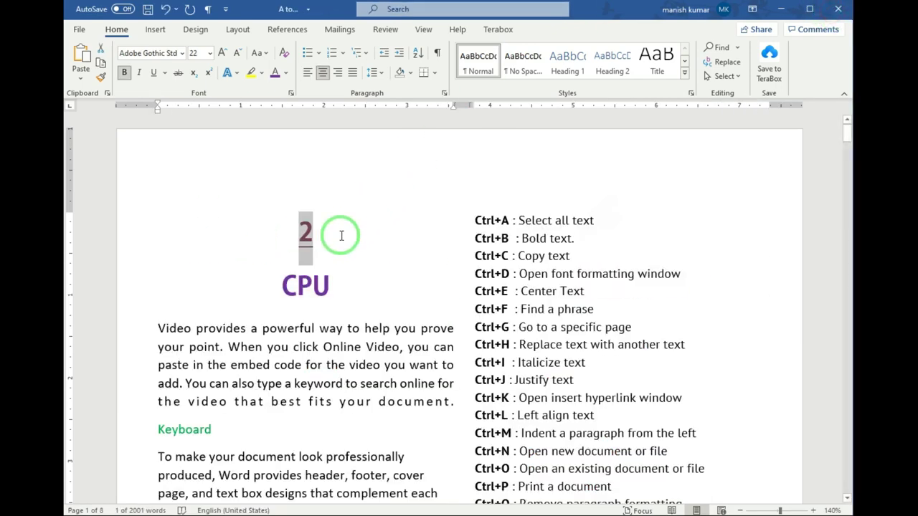
left_click(294, 231)
double_click(296, 232)
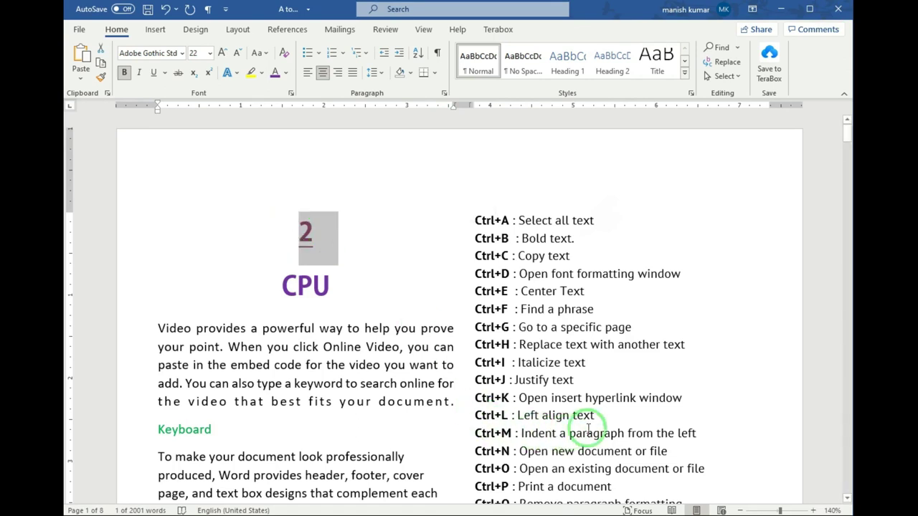
left_click(701, 399)
left_click_drag(701, 399, 477, 398)
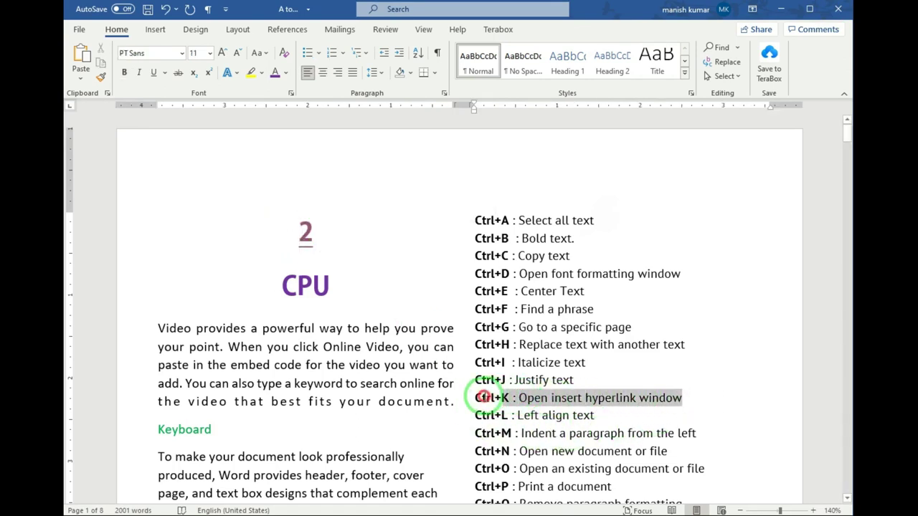
left_click(378, 271)
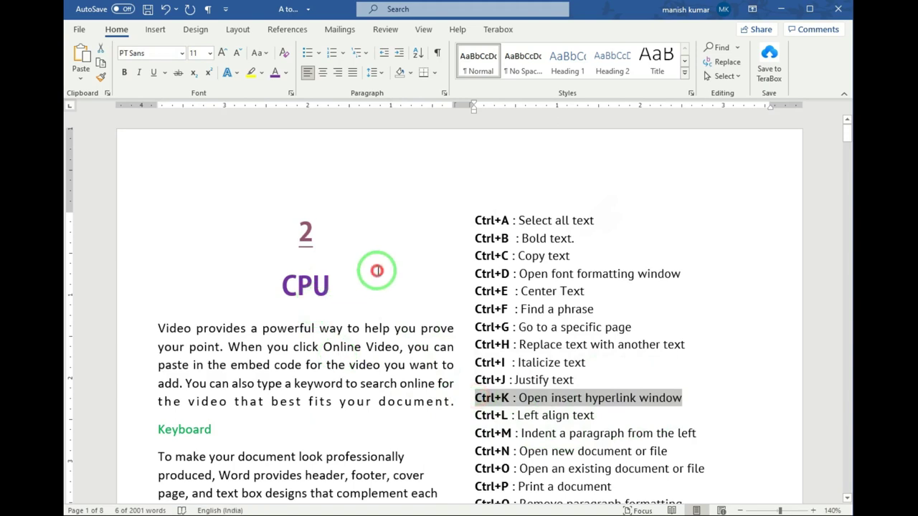
left_click(617, 420)
left_click_drag(617, 419, 474, 417)
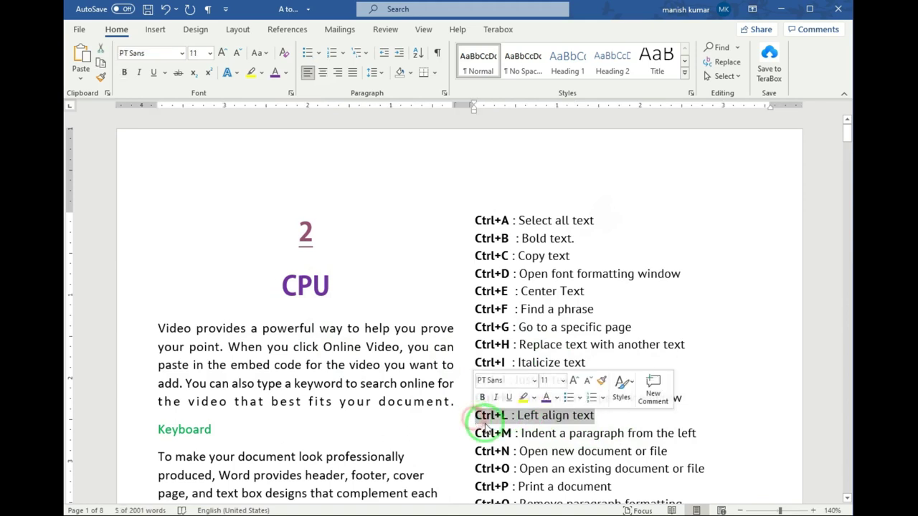
left_click(297, 311)
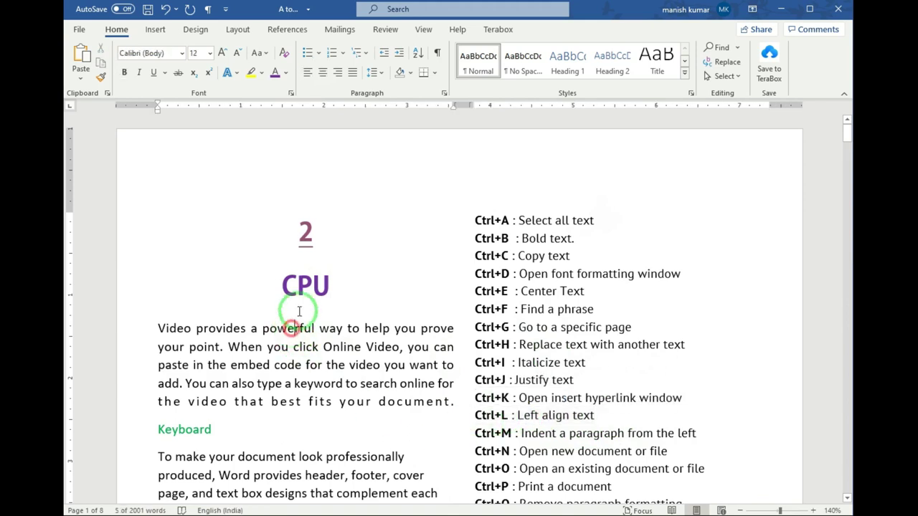
left_click(297, 285)
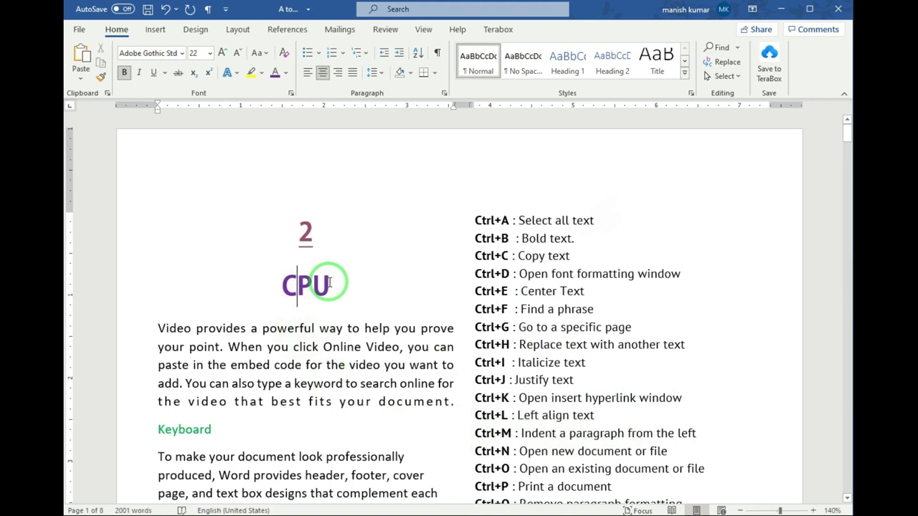
Switch the CPU heading to left, then centre, then left alignment, and return to the page top.
key("ctrl+l")
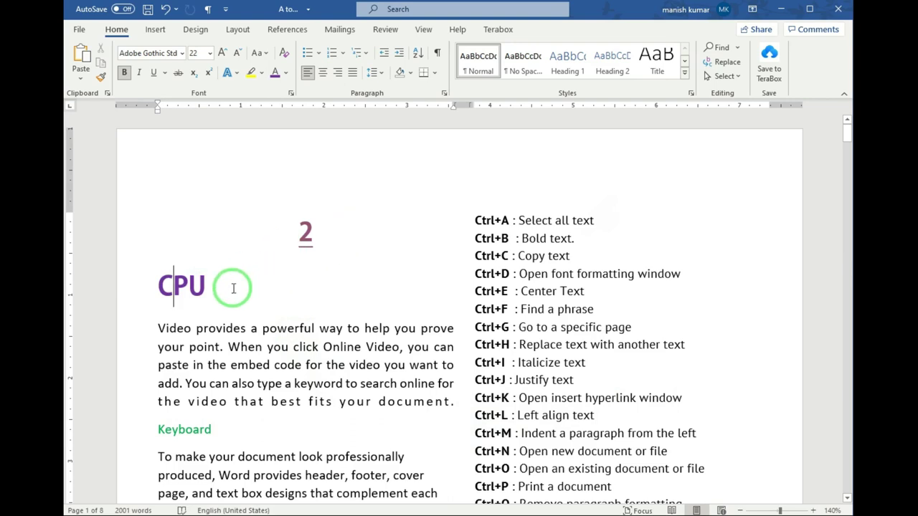
key("ctrl+e")
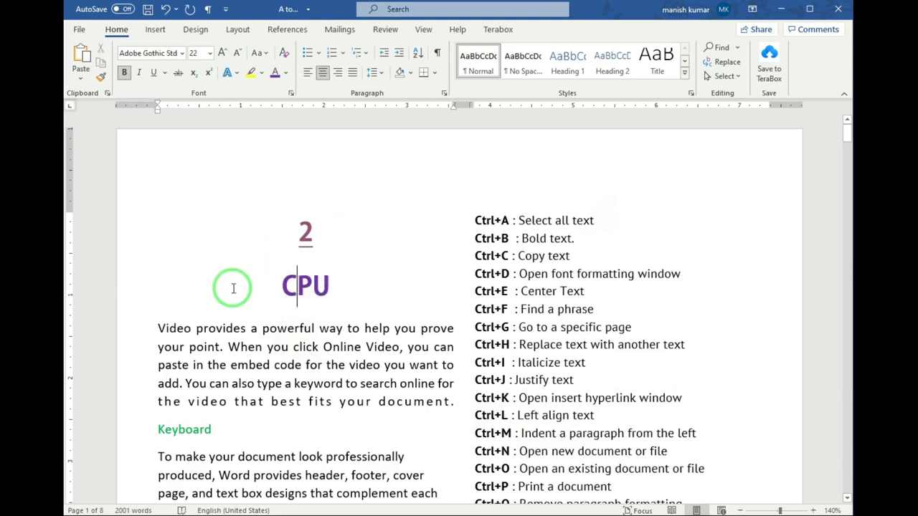
key("ctrl+l")
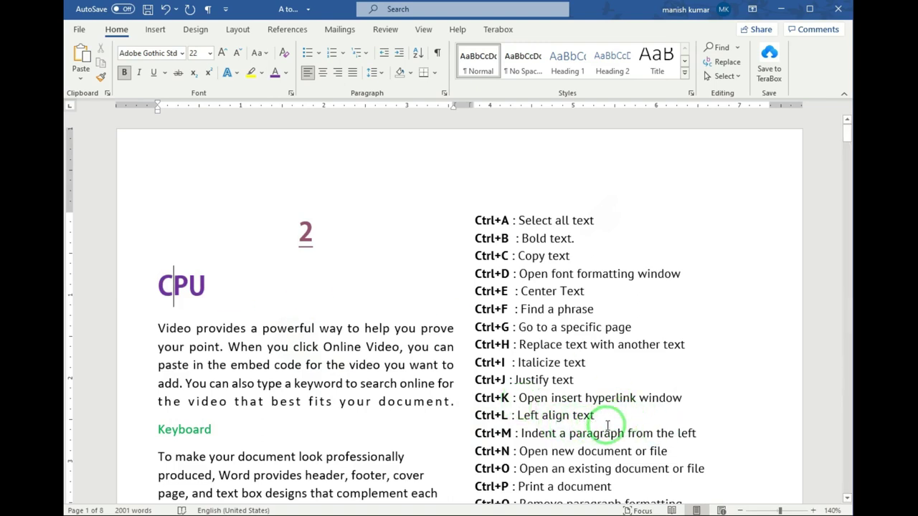
left_click_drag(848, 137, 848, 144)
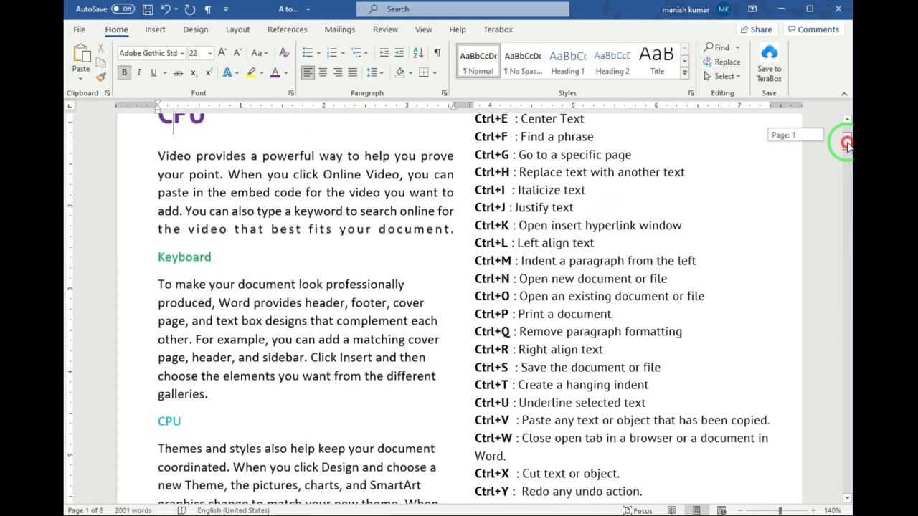
left_click_drag(848, 144, 848, 137)
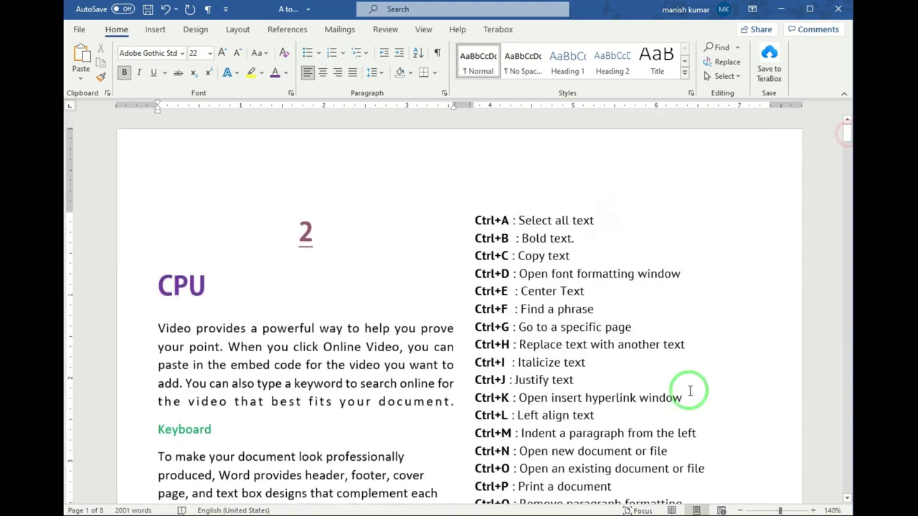